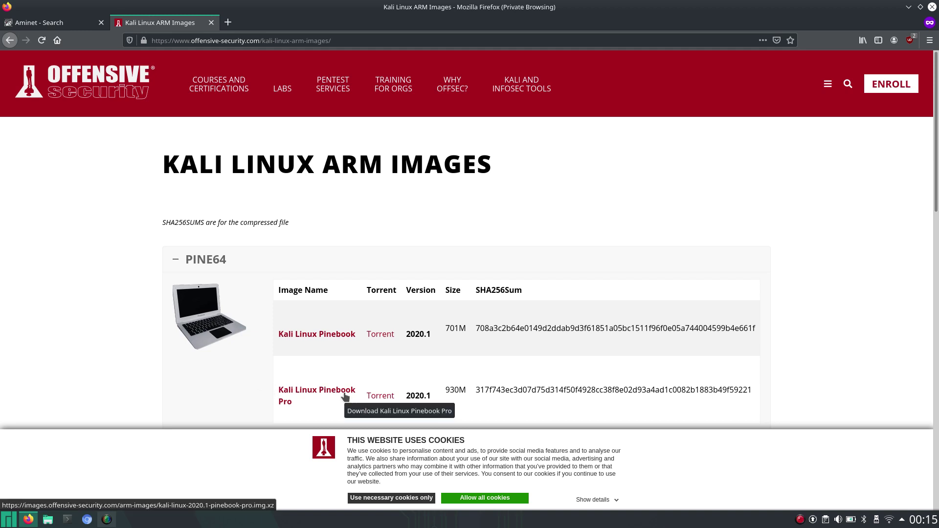
left_click(379, 398)
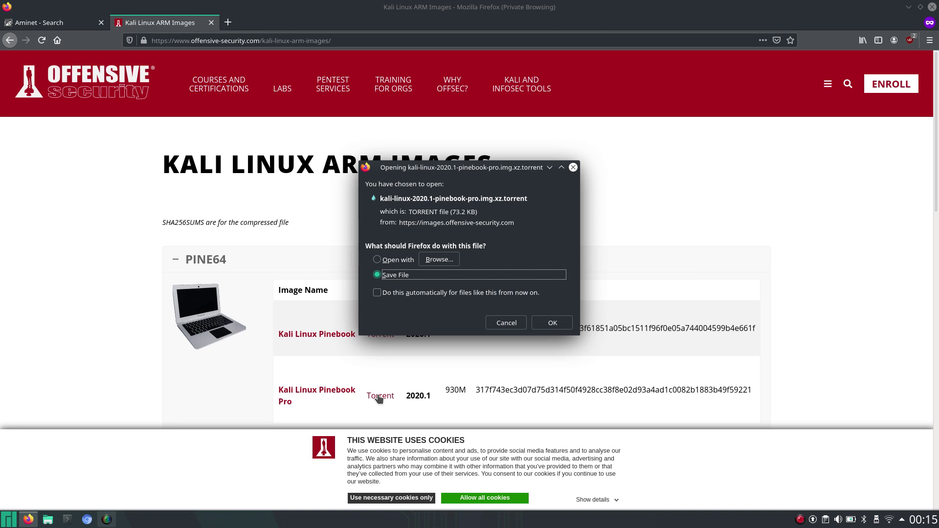
left_click(508, 325)
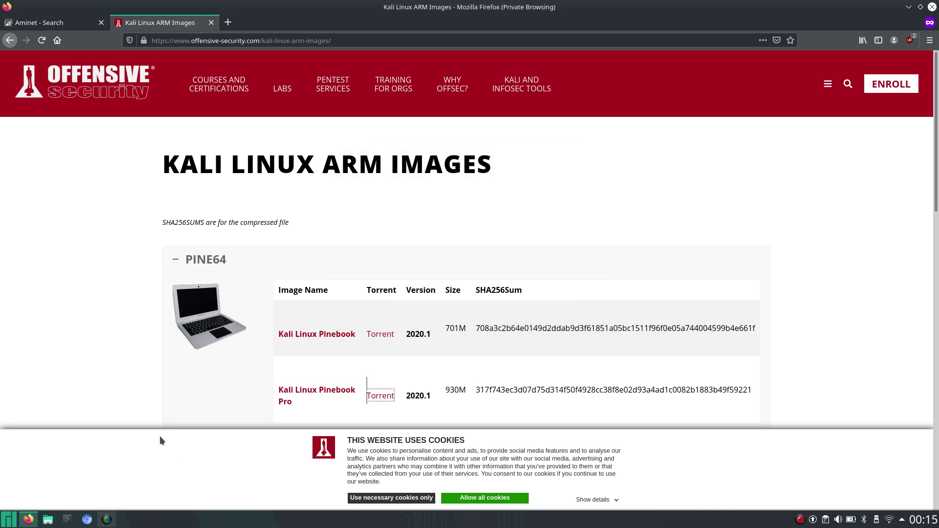
Launch Add/Remove Software, search for 'torrent' and queue KTorrent 5.1.2-2 for installation.
left_click(9, 522)
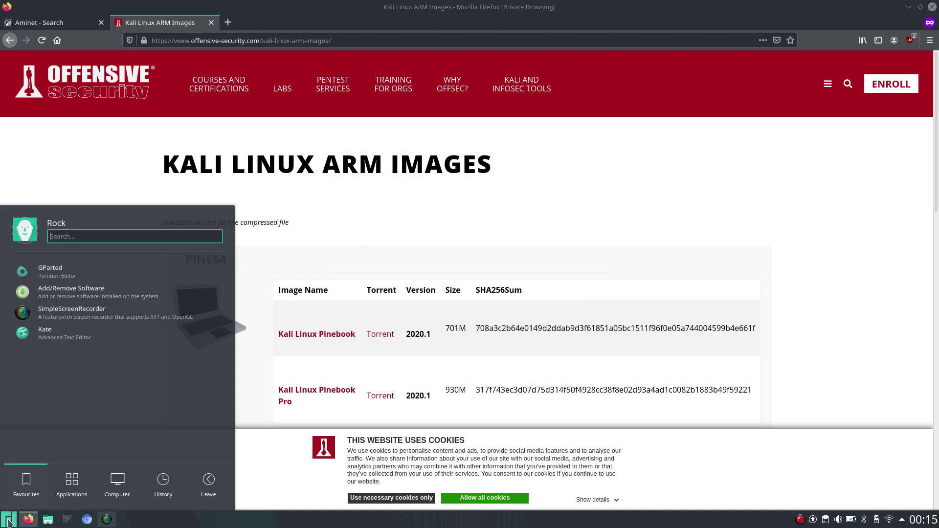
left_click(96, 293)
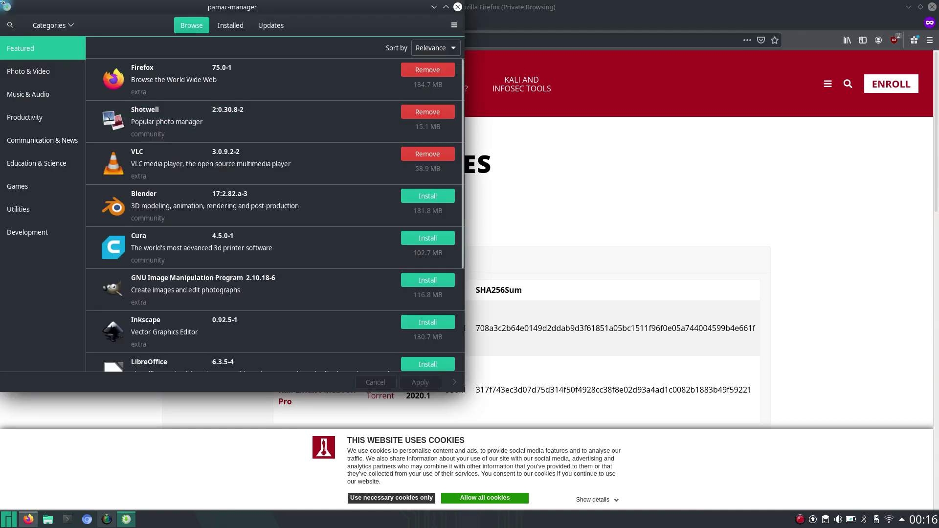
left_click(10, 25)
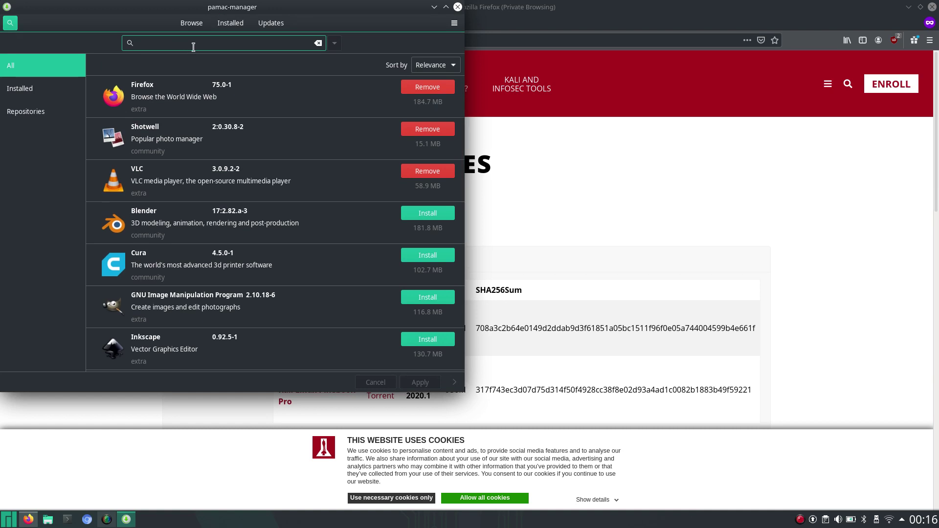
type("torrent")
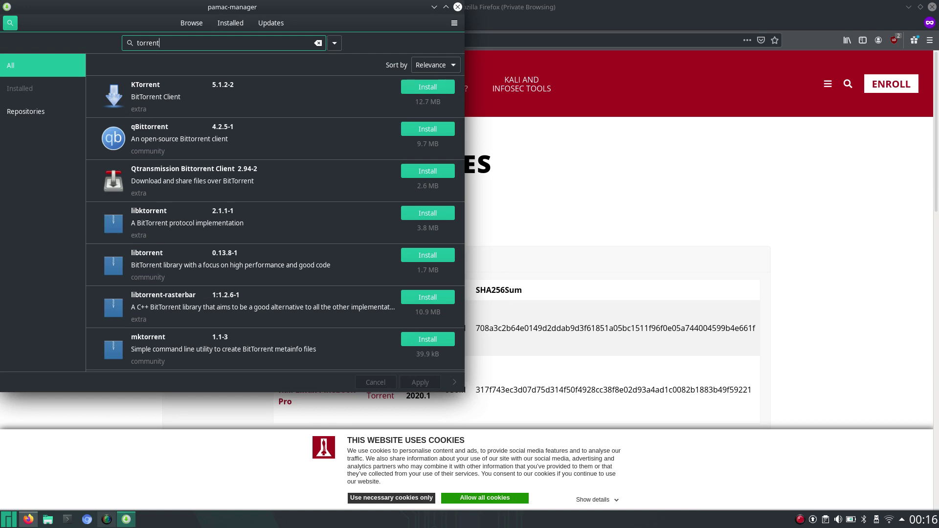
left_click(157, 97)
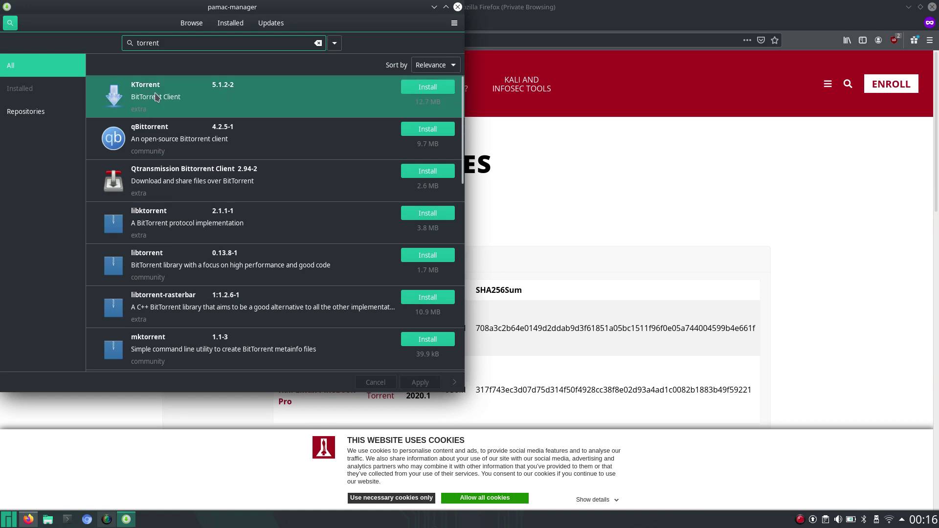
left_click(427, 87)
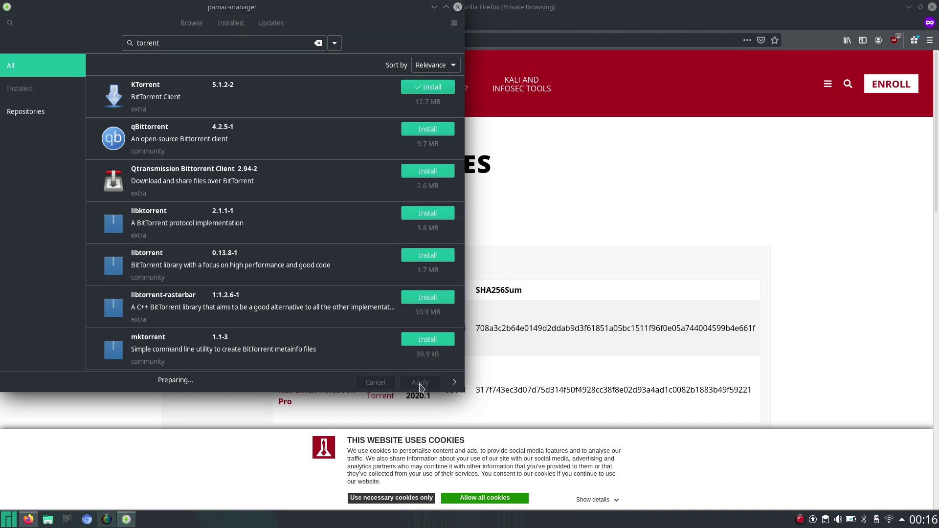
Apply the install, including the geoip, syndication, kdewebkit and kplotting optional dependencies.
left_click(422, 383)
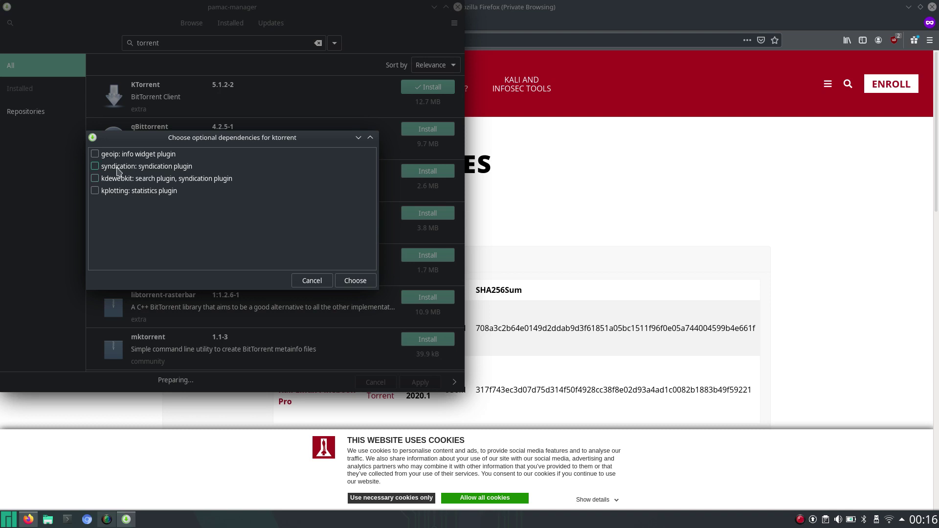
left_click(96, 154)
left_click(96, 167)
left_click(95, 179)
left_click(95, 191)
left_click(362, 282)
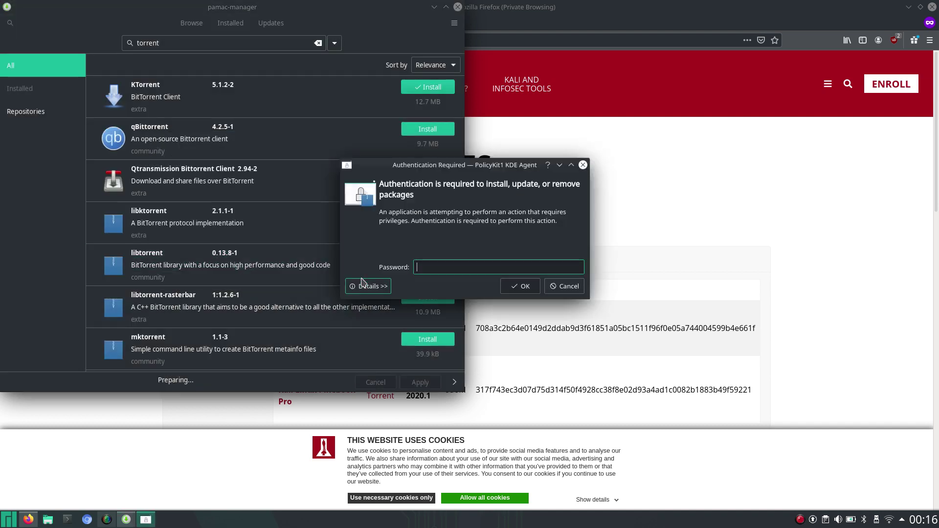
Authorise with the account password and approve the transaction summary to install KTorrent.
type("****")
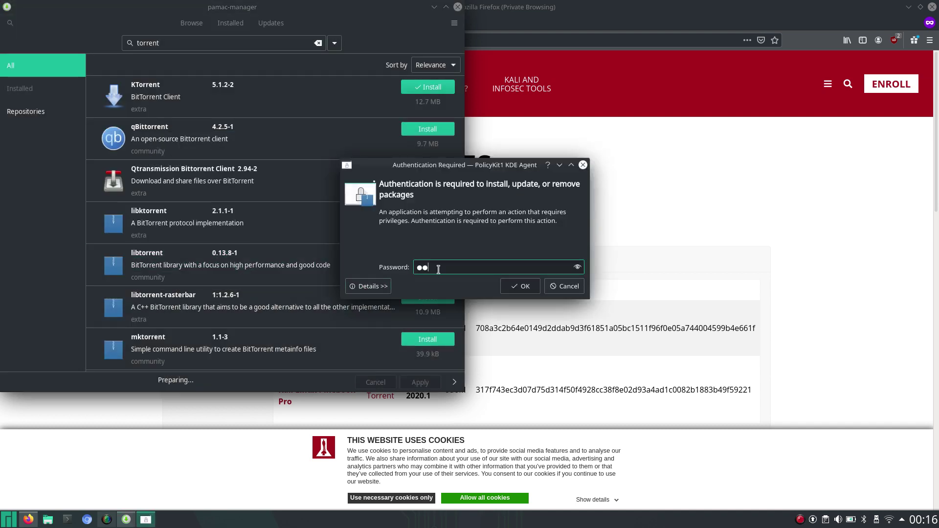
key("Return")
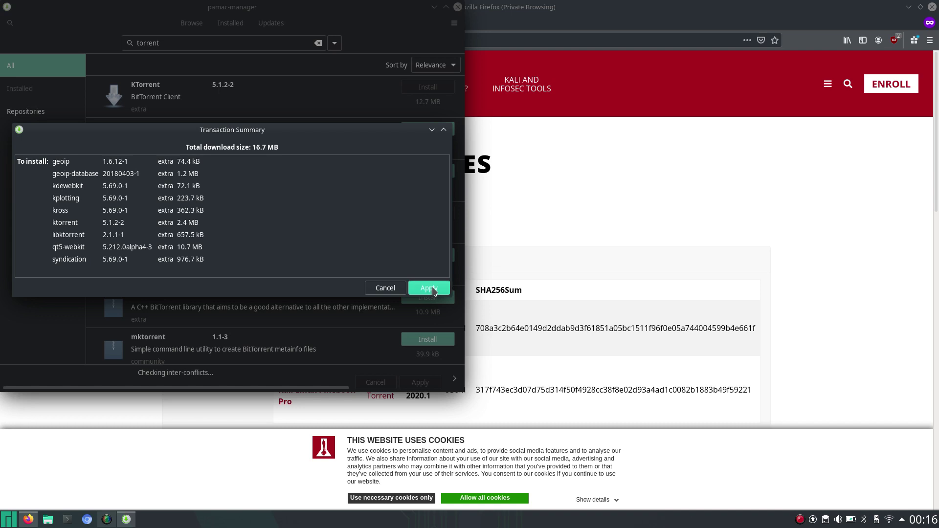
left_click(430, 289)
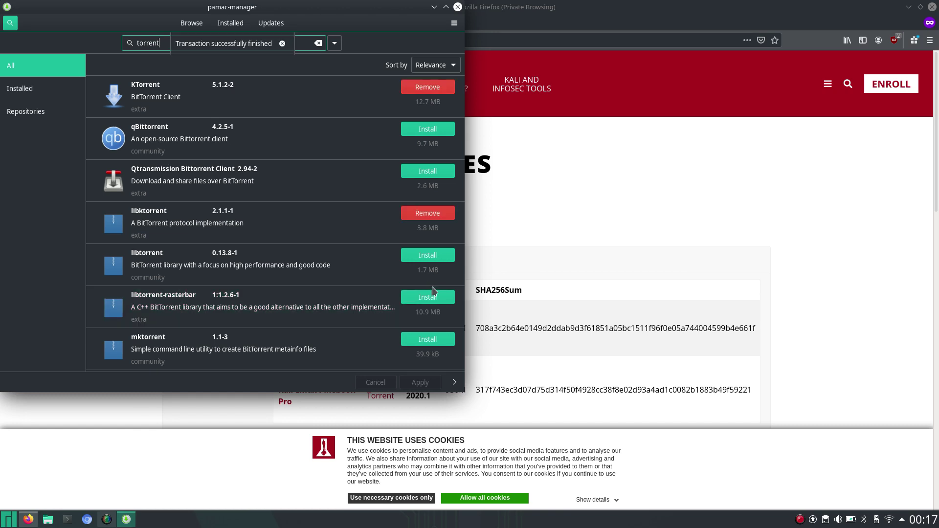
Minimize Pamac and open the Pinebook Pro torrent link from the Kali ARM Images page with KTorrent.
left_click(433, 7)
left_click(377, 396)
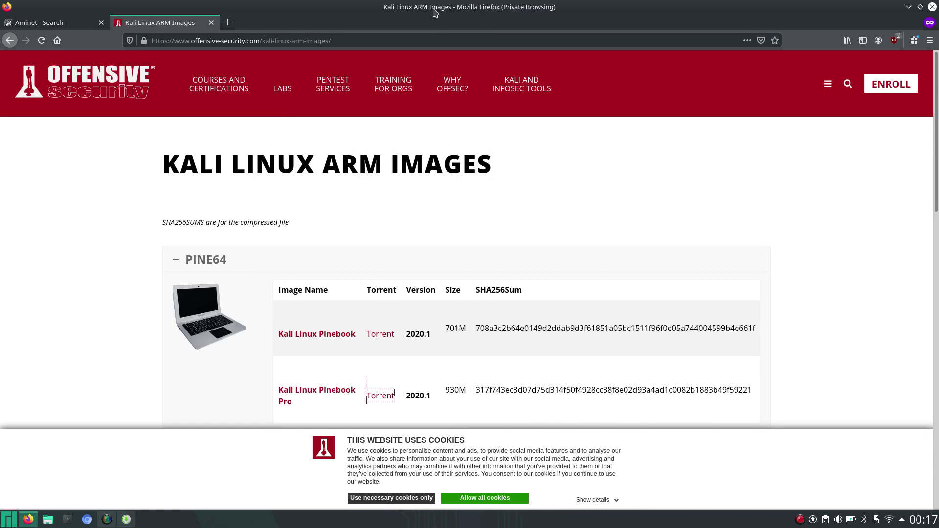
left_click(381, 400)
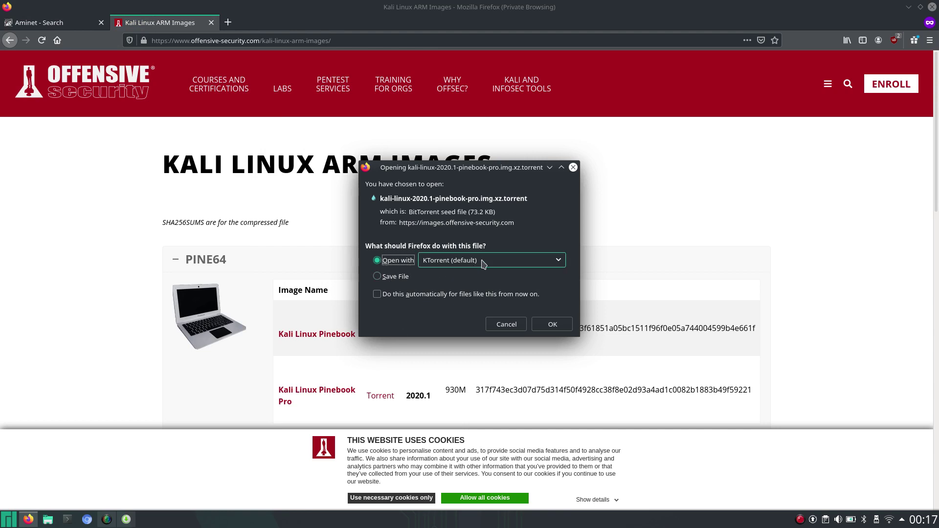
left_click(553, 325)
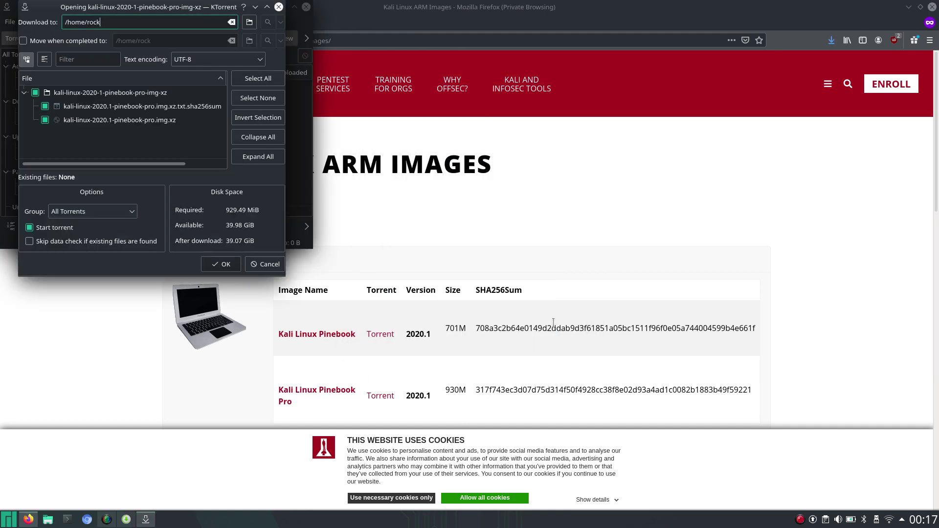
Confirm the add-torrent dialog to start the 929.49 MiB Kali Pinebook Pro download, with KTorrent maximized.
left_click(267, 7)
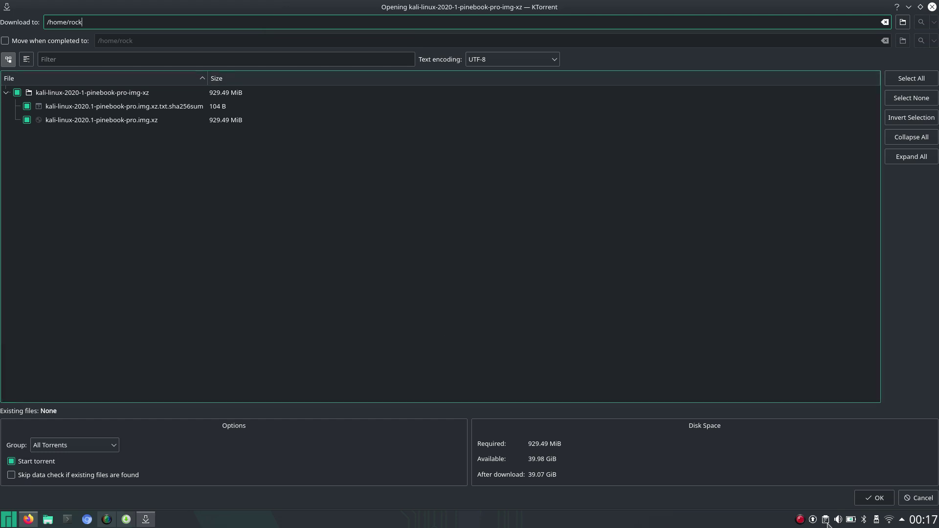
left_click(875, 498)
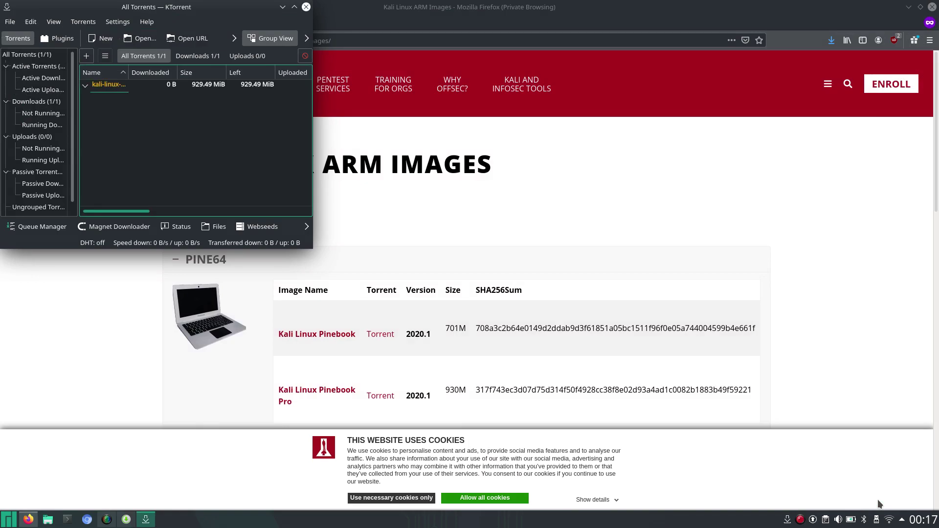
left_click(295, 7)
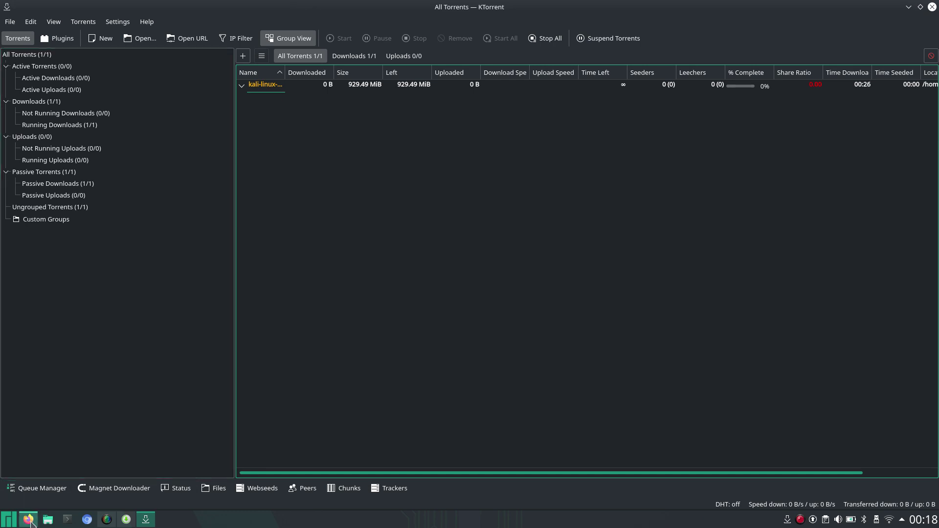
Back in Firefox, save the Kali Linux Pinebook Pro image link into Downloads.
left_click(29, 520)
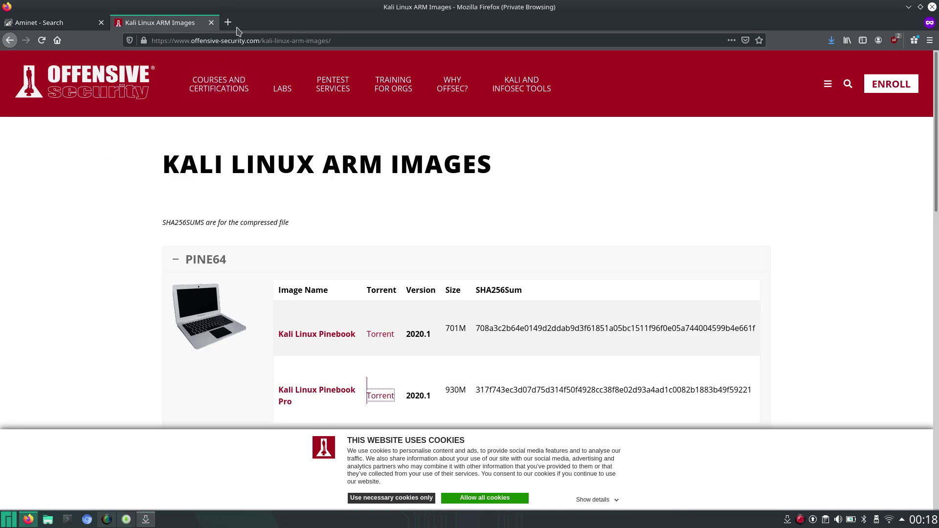
left_click(228, 22)
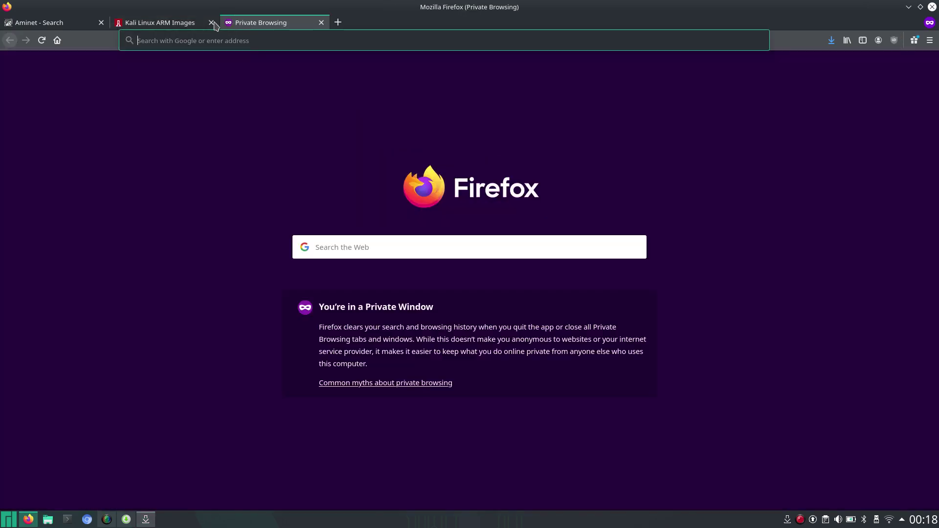
left_click(194, 23)
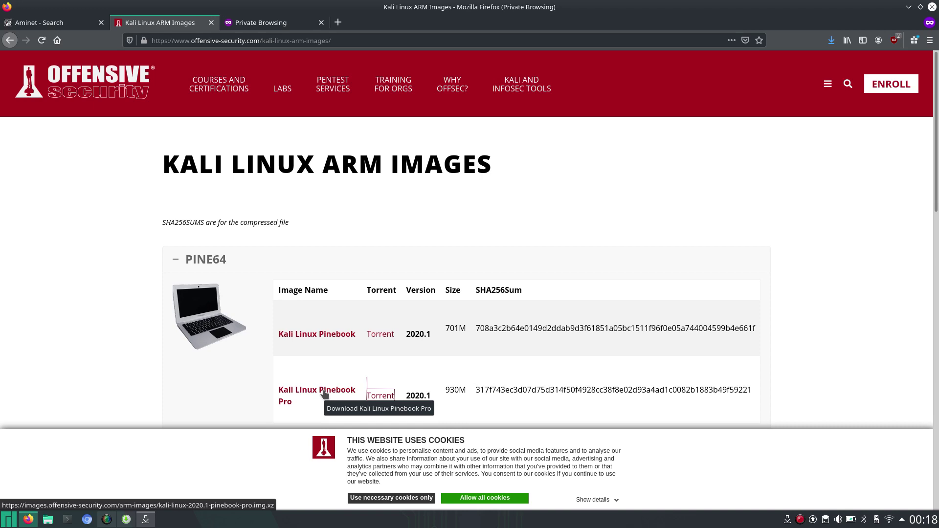
right_click(325, 394)
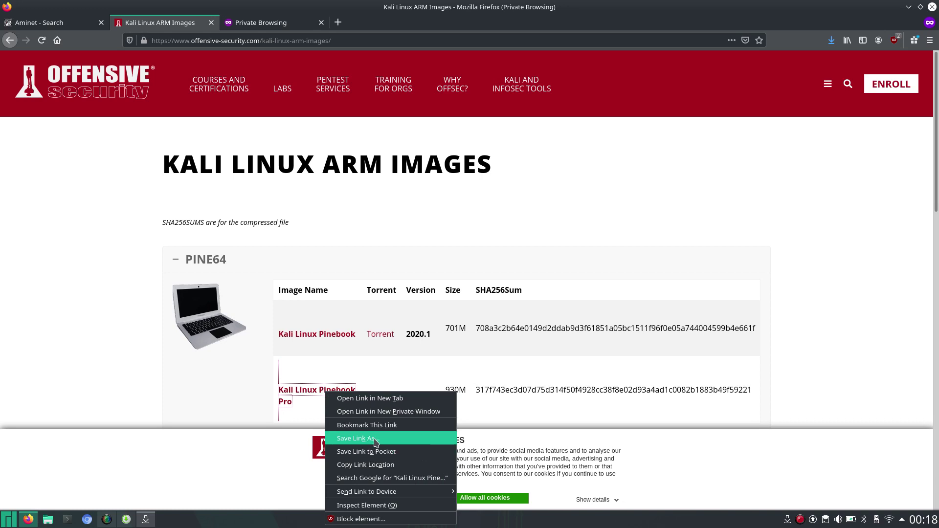
left_click(374, 438)
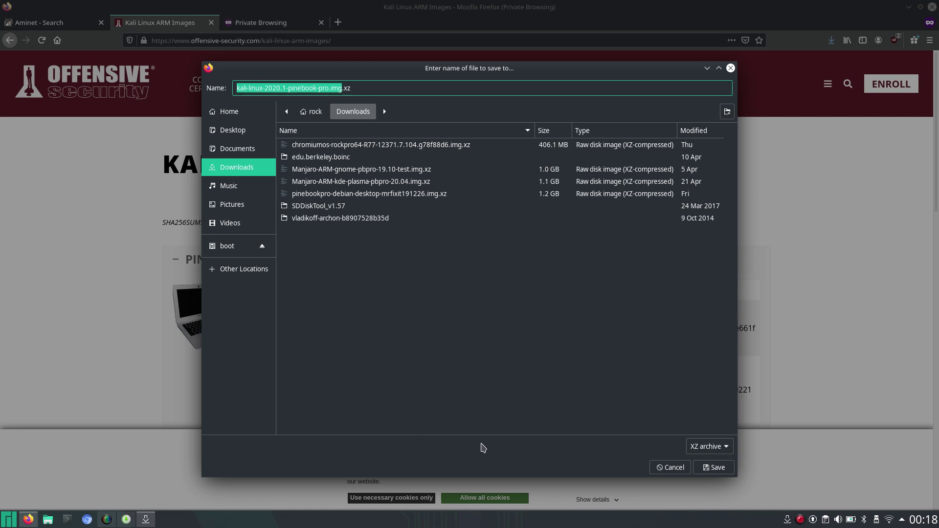
left_click(715, 467)
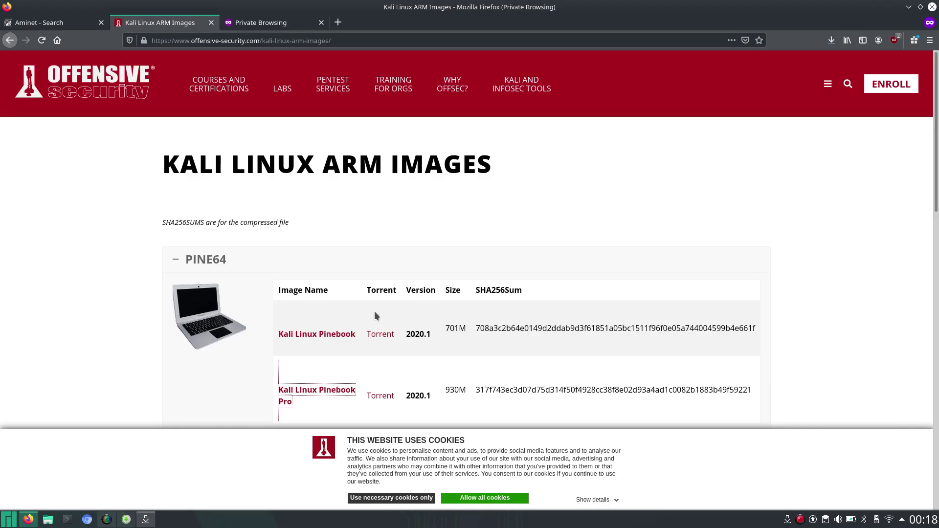
Check the image download progress, then bring KTorrent back to the front.
left_click(831, 41)
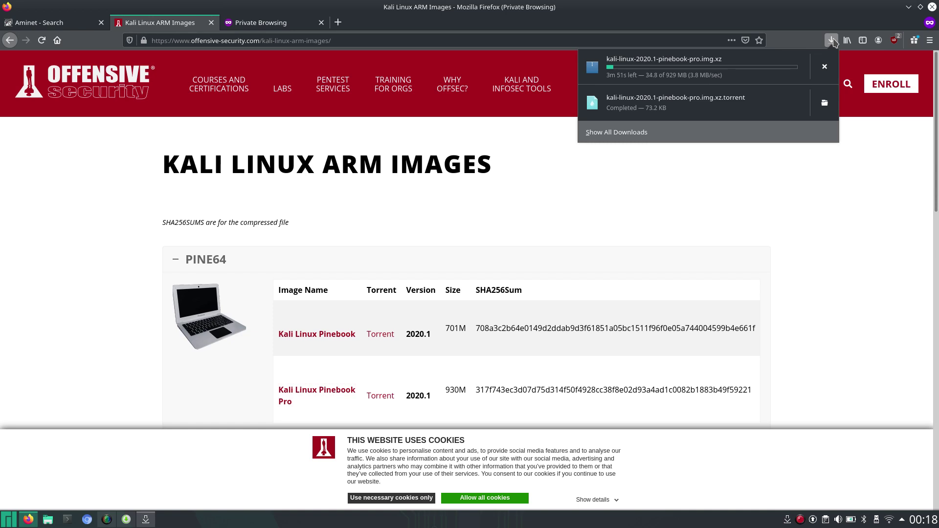
left_click(63, 291)
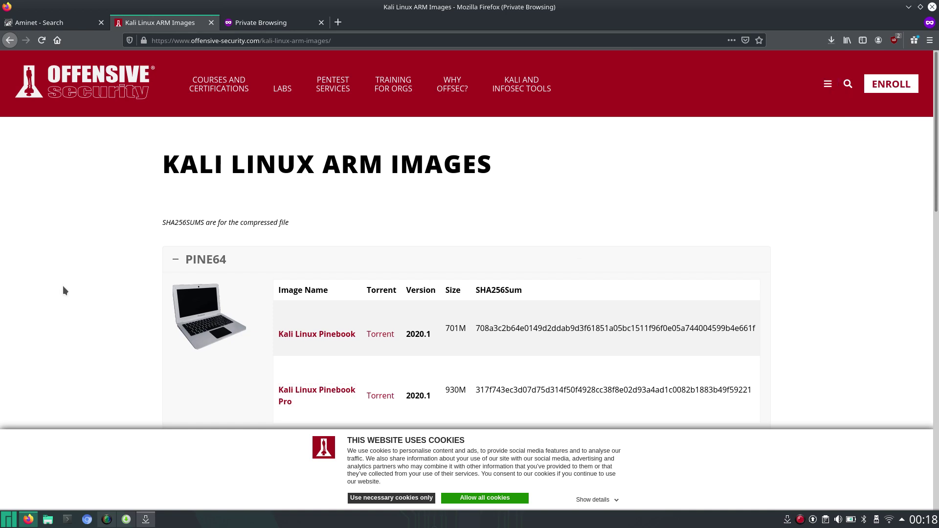
left_click(145, 521)
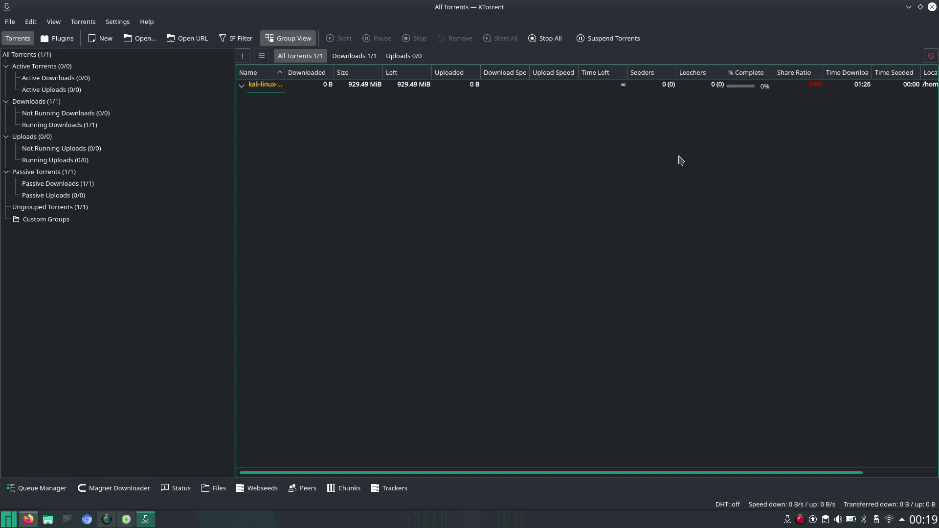
Close the KTorrent window to return to the Kali Linux ARM Images page.
left_click(932, 7)
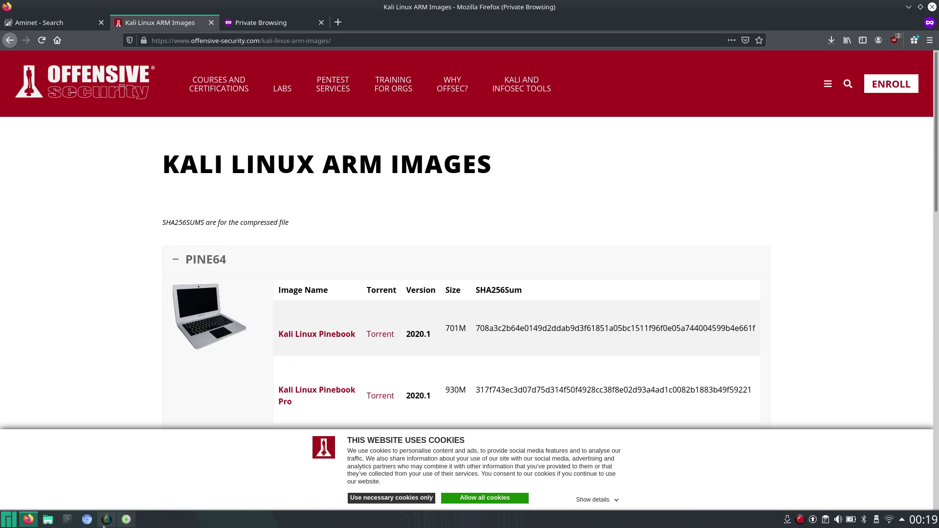
Open the KDE application launcher showing the favourite apps.
left_click(8, 520)
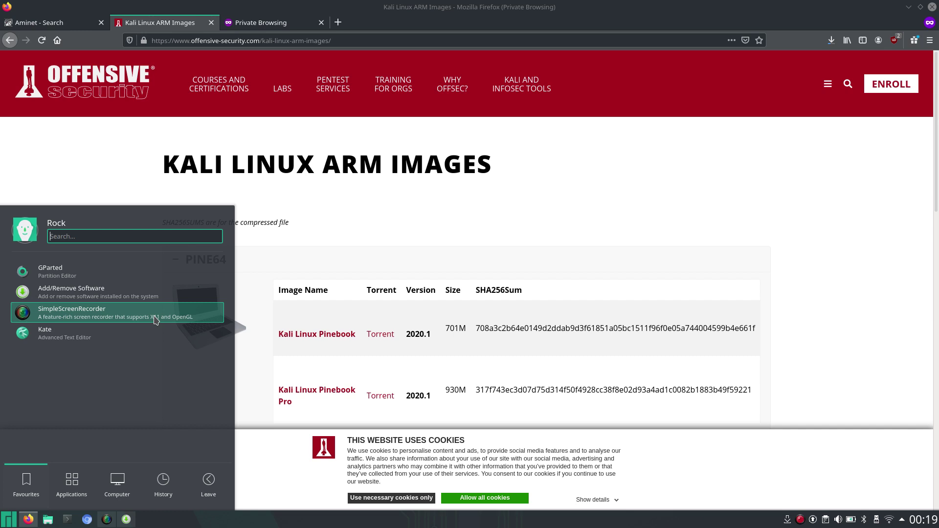
Launch Audacious from the launcher's Multimedia category.
mouse_move(71, 491)
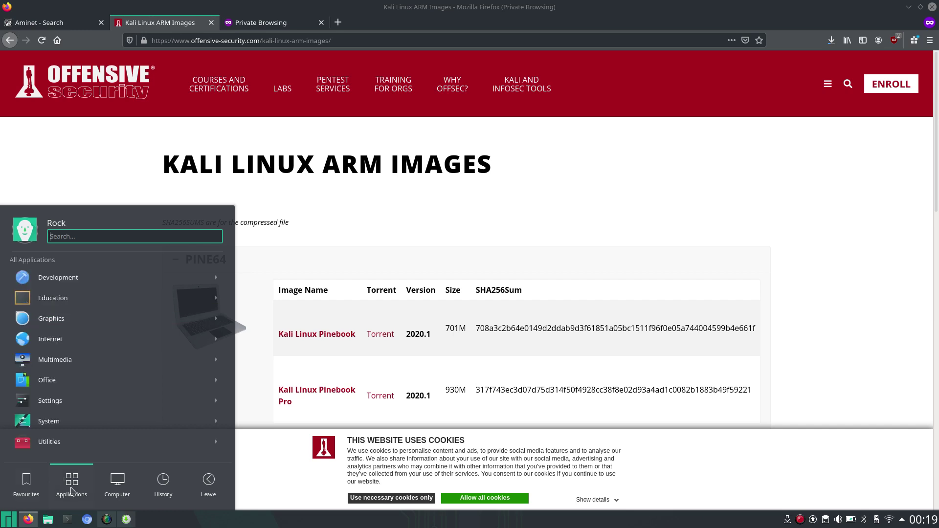
left_click(76, 362)
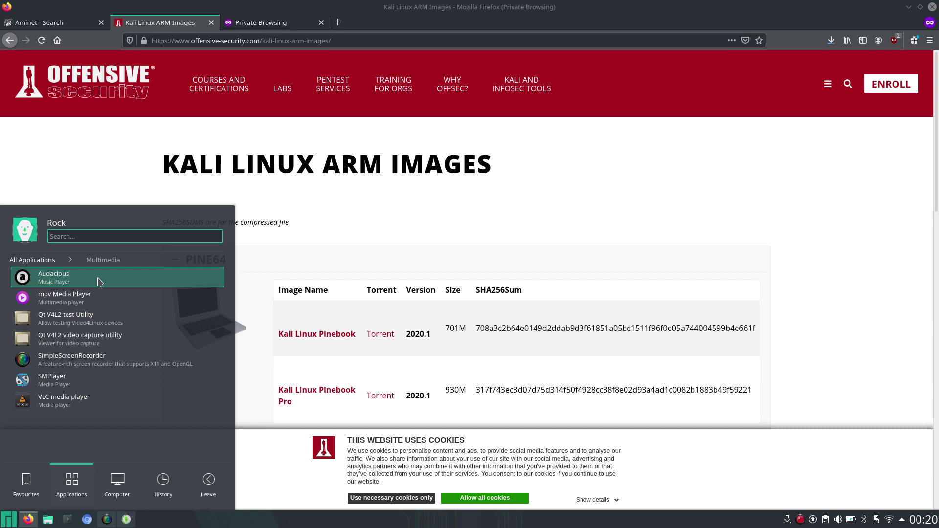
left_click(99, 278)
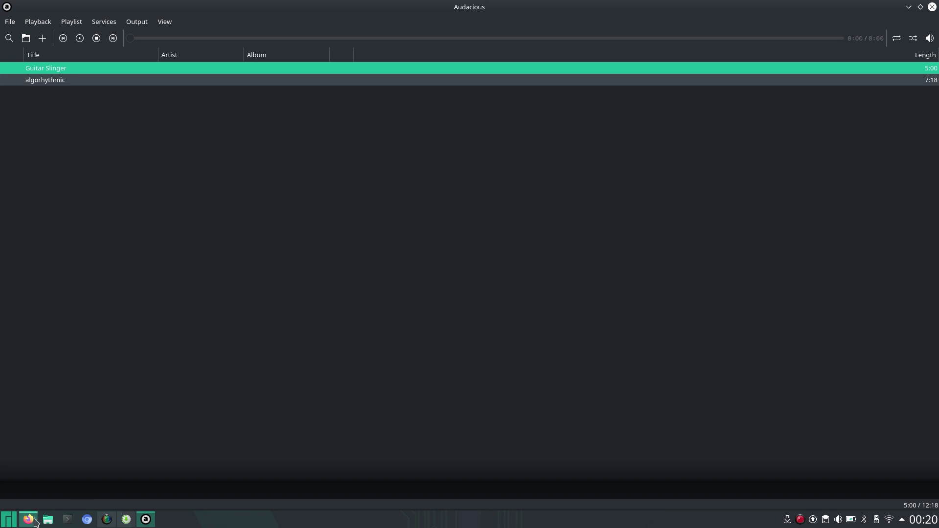
left_click(29, 519)
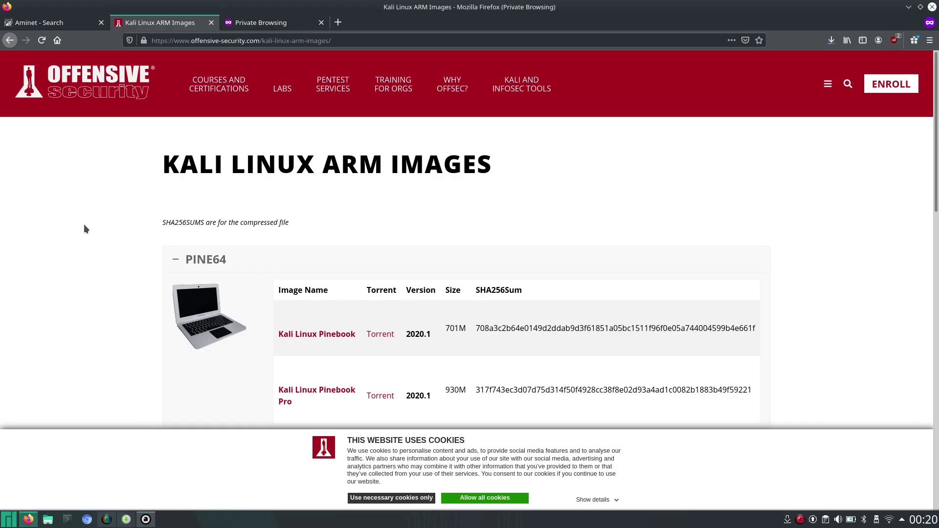
left_click(54, 29)
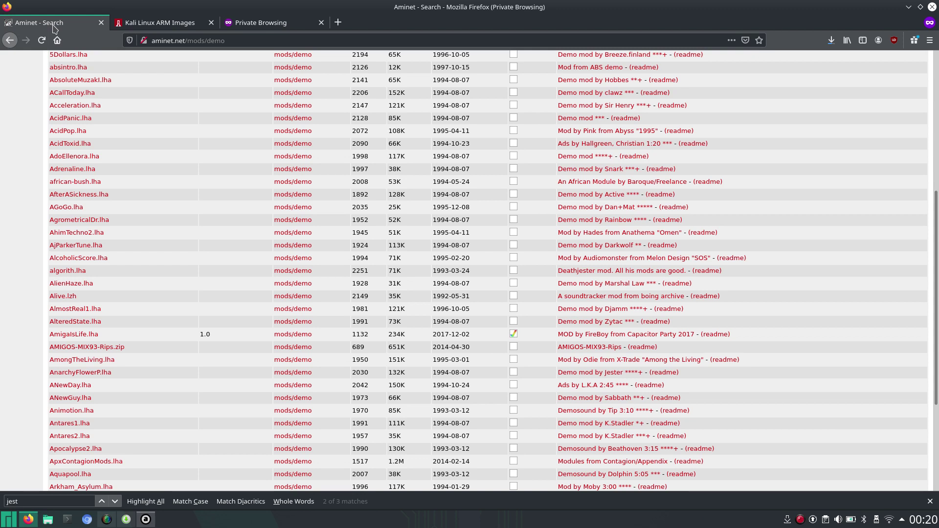
left_click(188, 42)
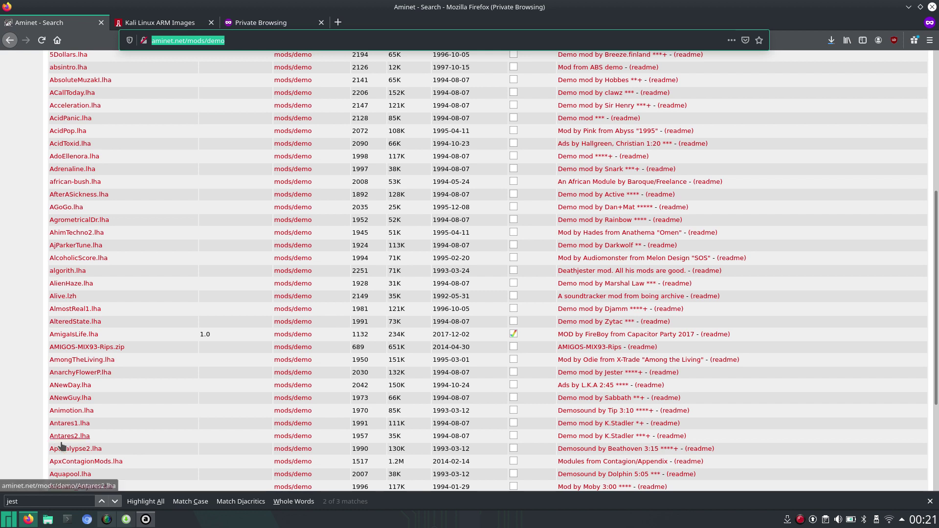
left_click(145, 520)
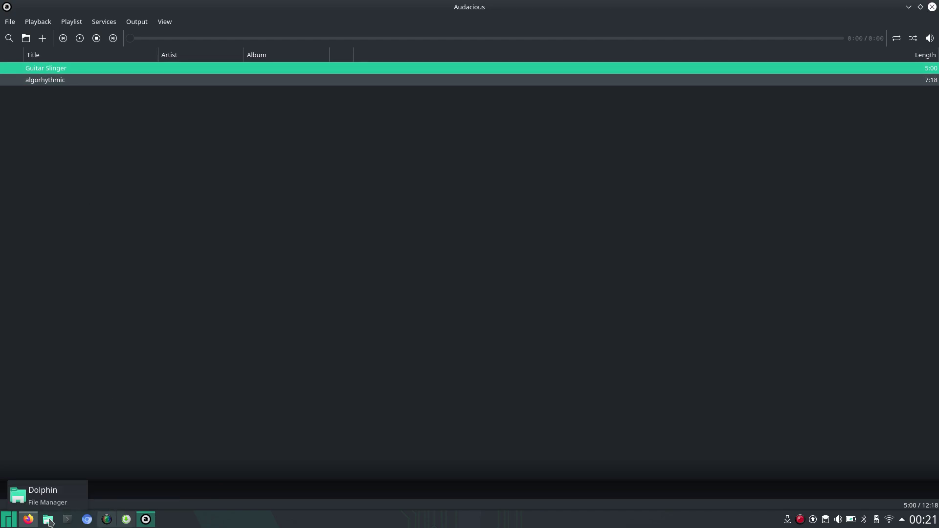
Open Dolphin and browse to the Downloads folder.
left_click(48, 520)
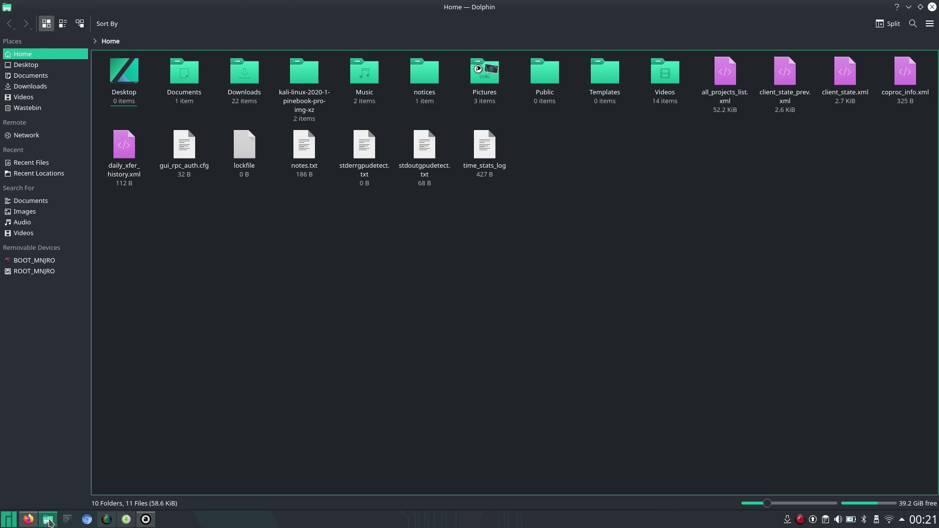
left_click(46, 87)
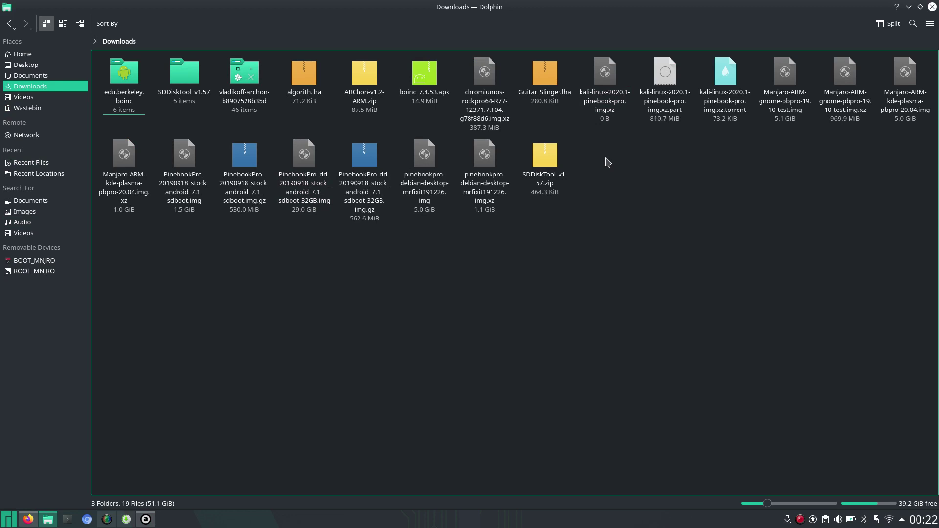
double_click(554, 79)
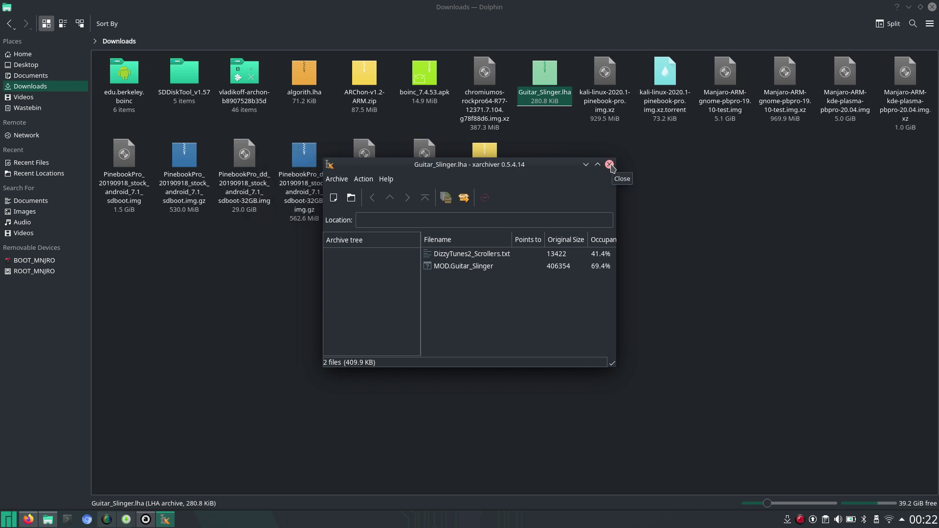
left_click(610, 165)
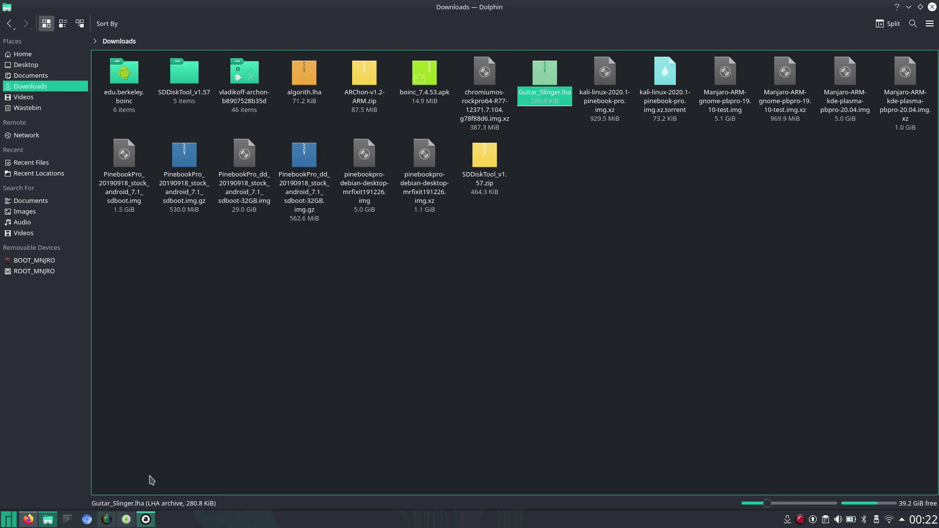
Navigate from Home into the Music folder with the two MOD files.
left_click(27, 59)
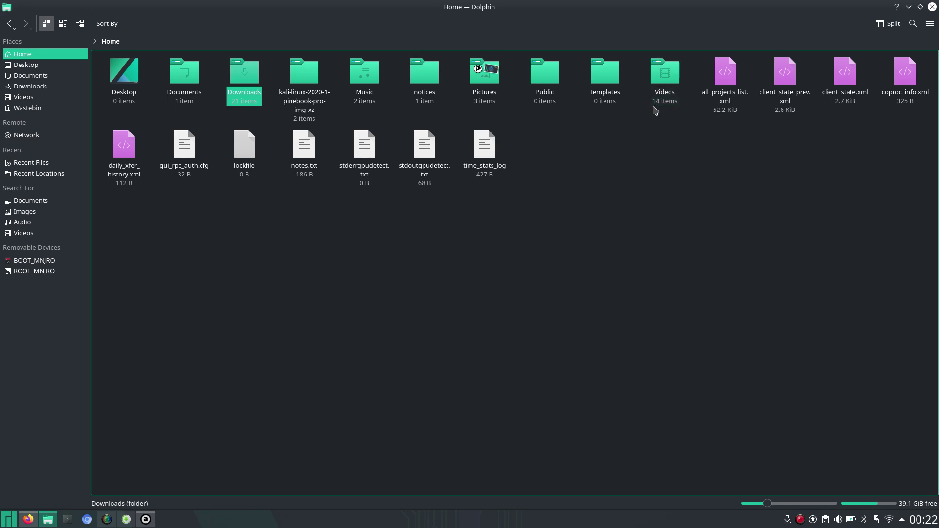
double_click(371, 81)
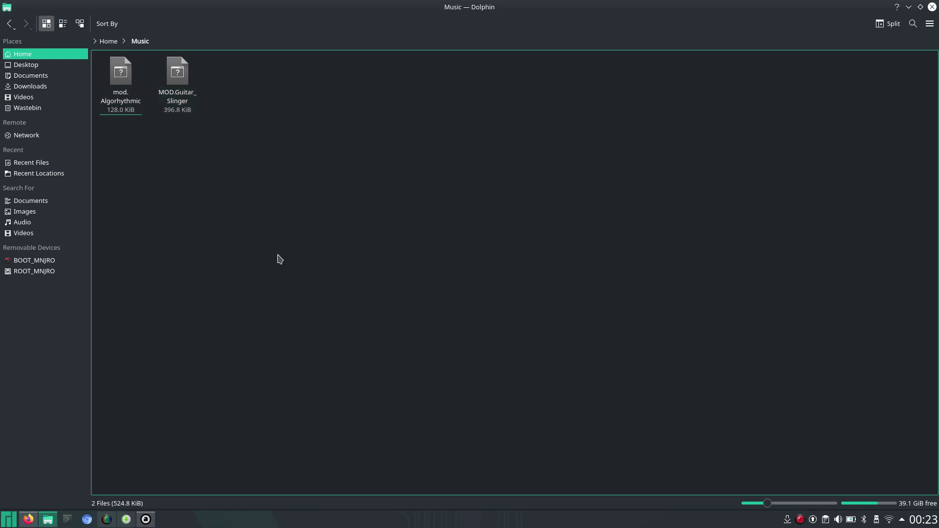
Bring Audacious to the front and start playing Guitar Slinger.
left_click(146, 519)
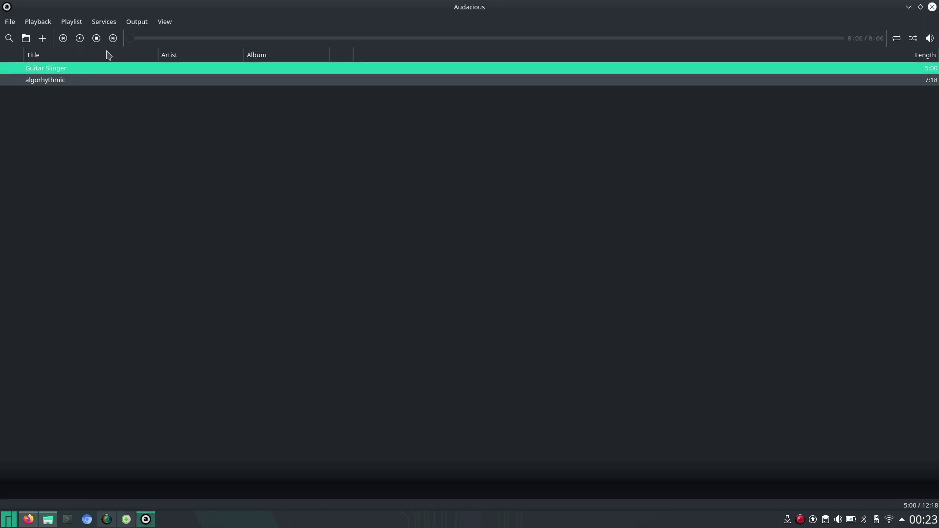
left_click(80, 39)
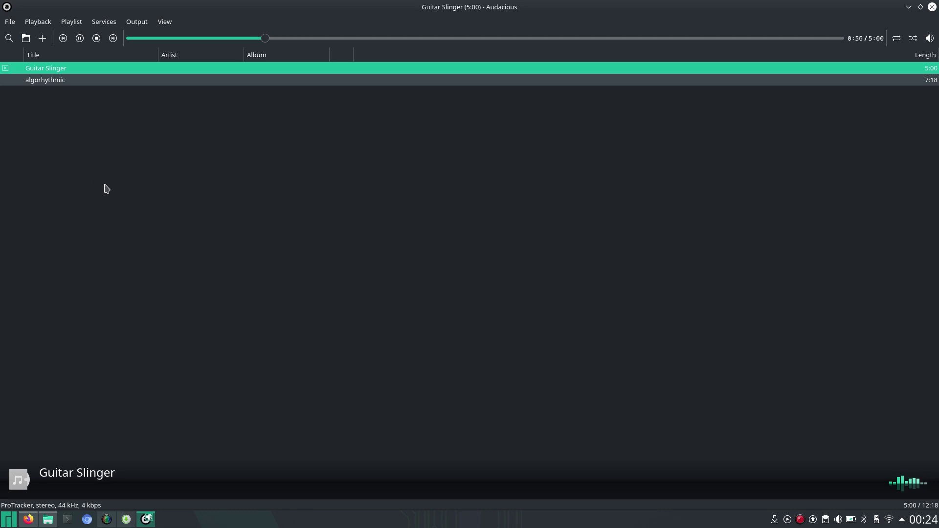
Turn on shuffle, then view the Playback menu and dismiss it unchanged.
left_click(914, 39)
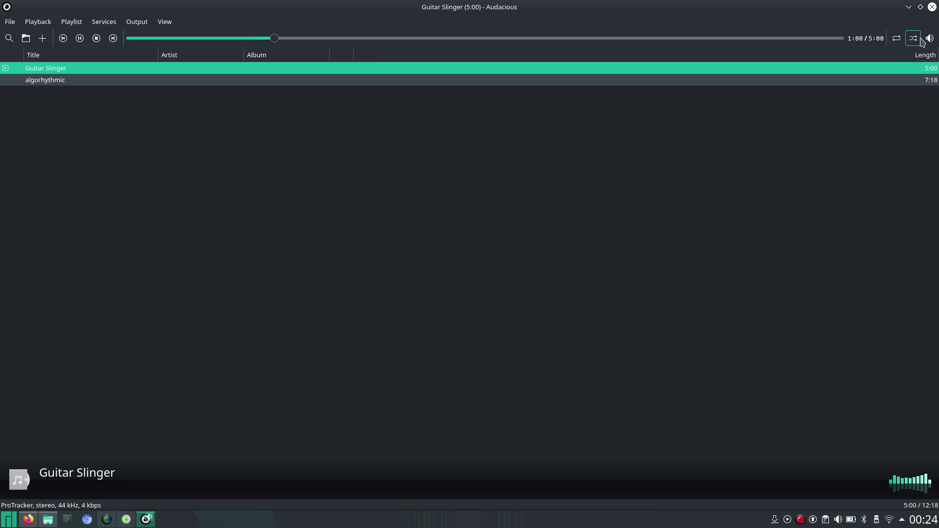
left_click(47, 23)
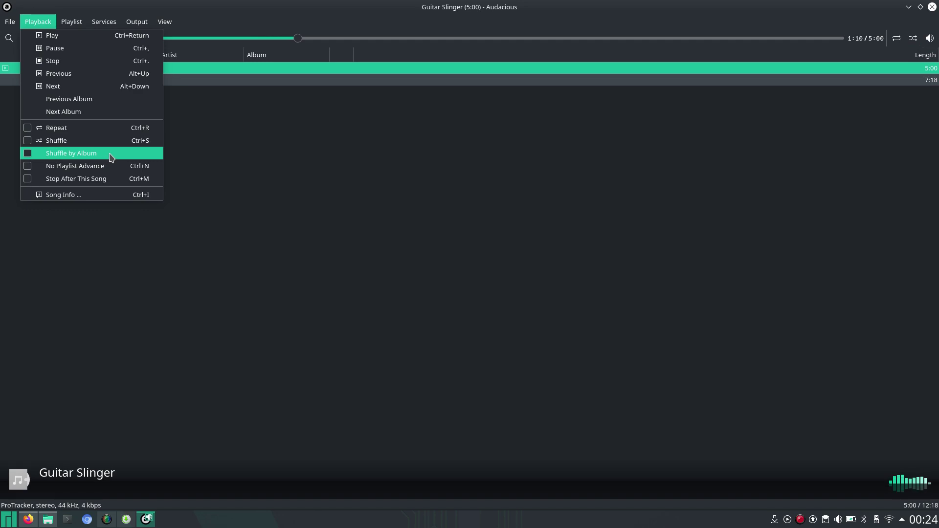
left_click(277, 307)
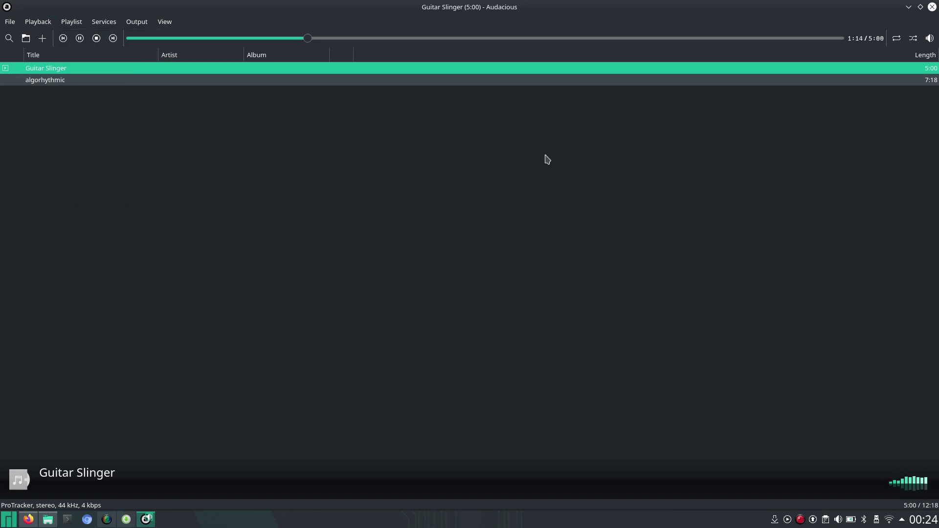
Close Audacious and launch Shotwell from the launcher's Applications > Graphics list.
left_click(932, 7)
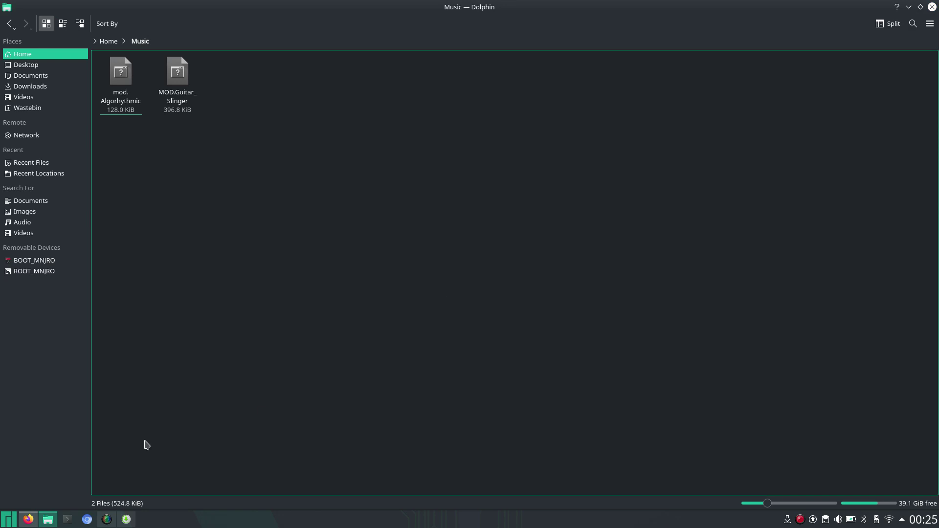
left_click(9, 524)
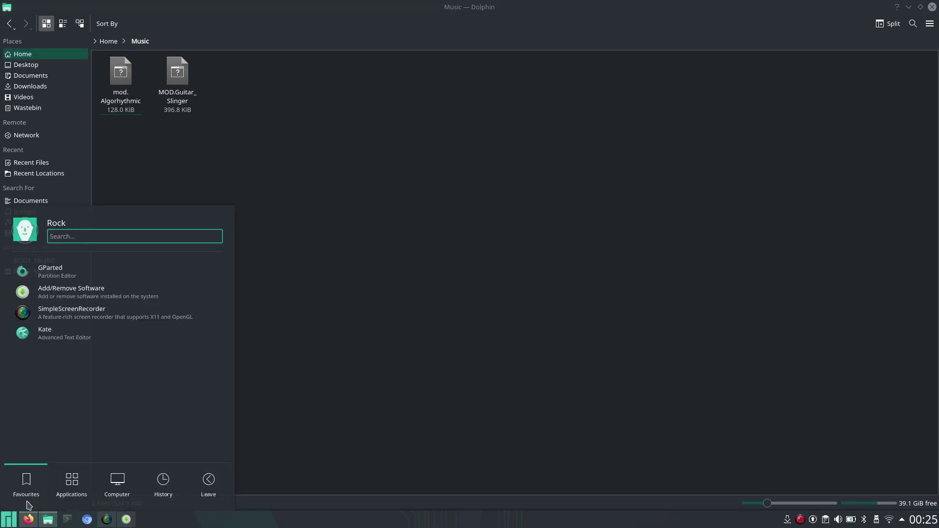
left_click(74, 481)
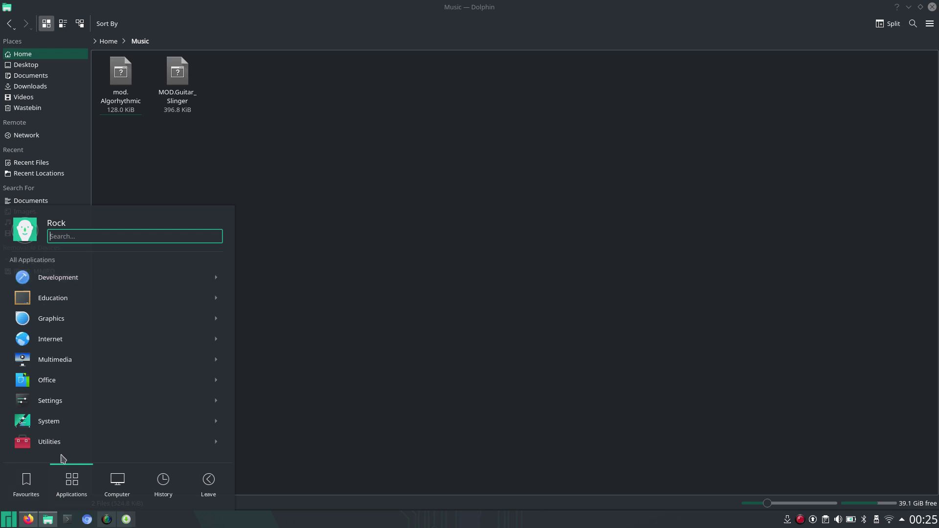
left_click(62, 325)
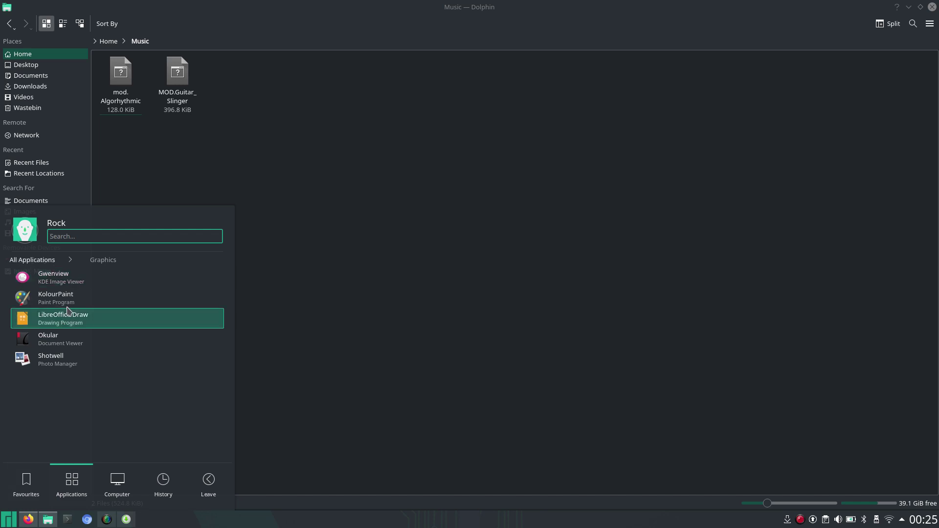
left_click(109, 365)
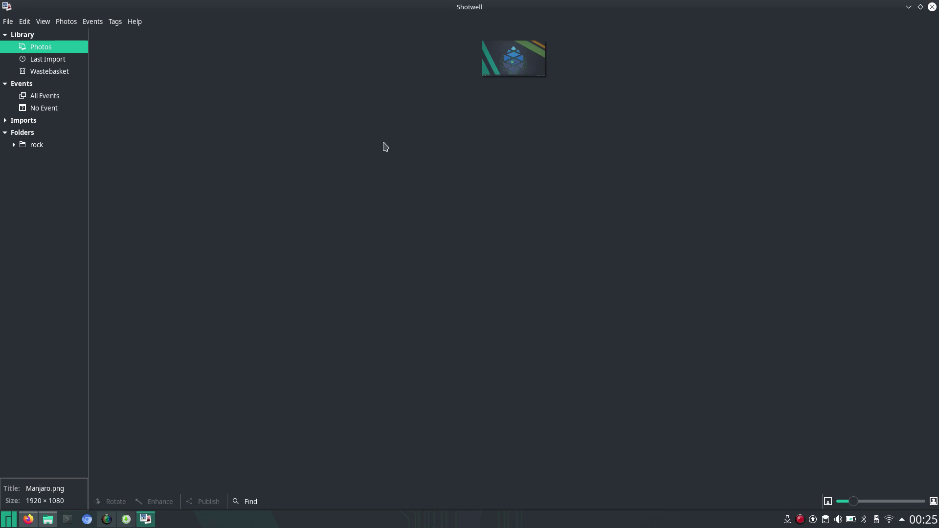
Open Manjaro.png in single-photo view and apply Enhance to it.
double_click(538, 66)
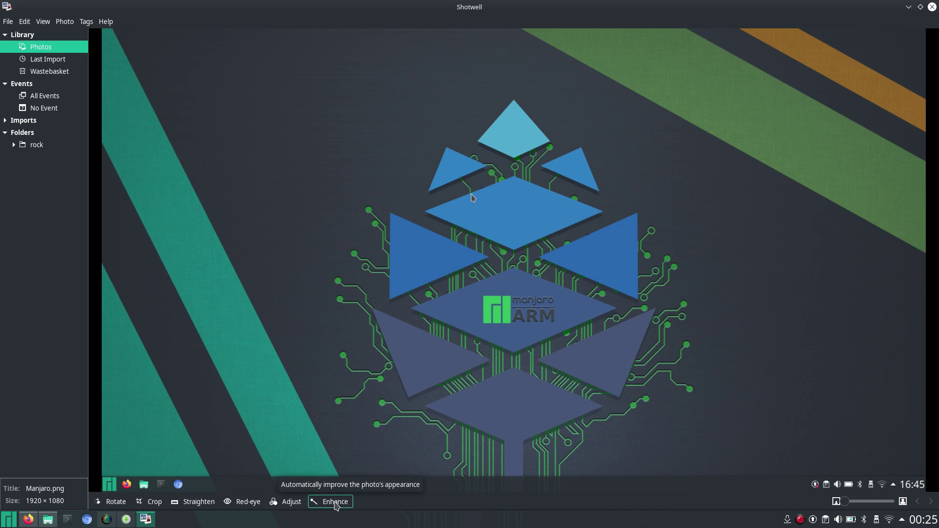
left_click(335, 502)
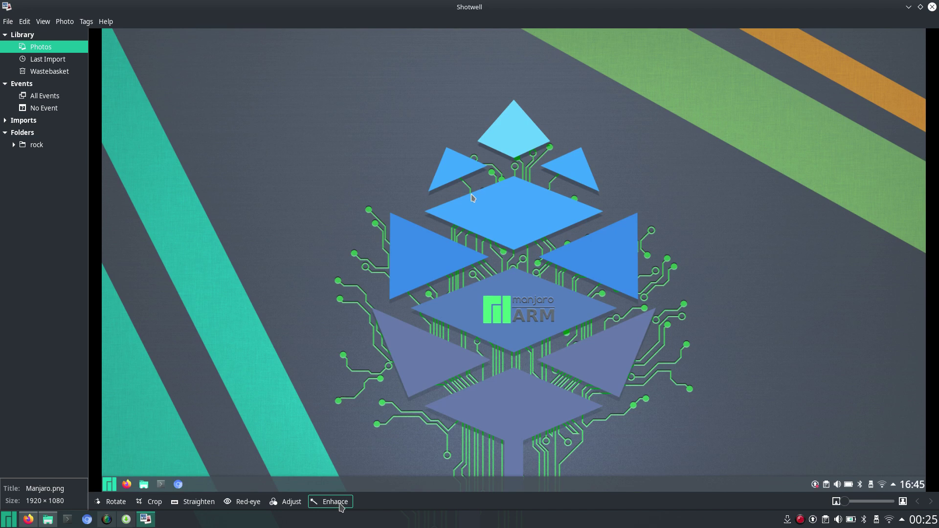
left_click(341, 507)
Close Shotwell and launch KolourPaint from Applications > Graphics in the launcher.
left_click(932, 7)
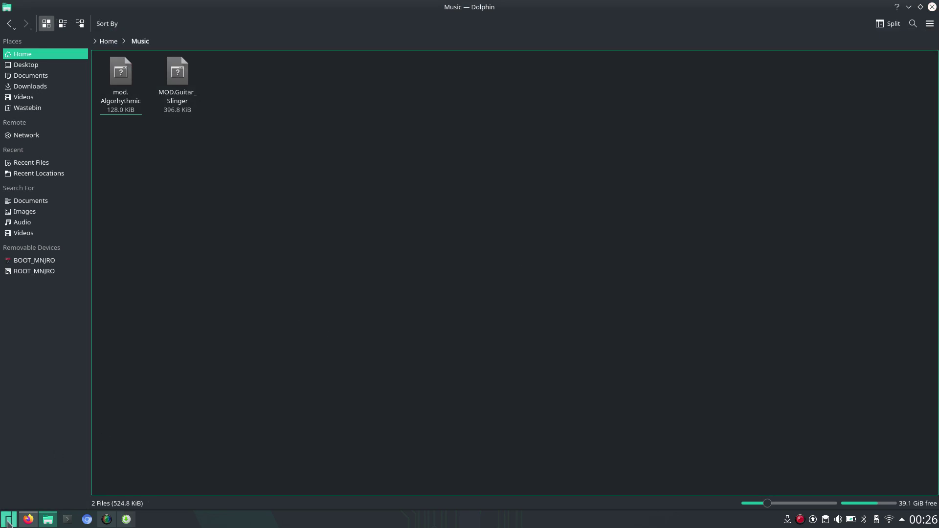
left_click(9, 522)
left_click(59, 481)
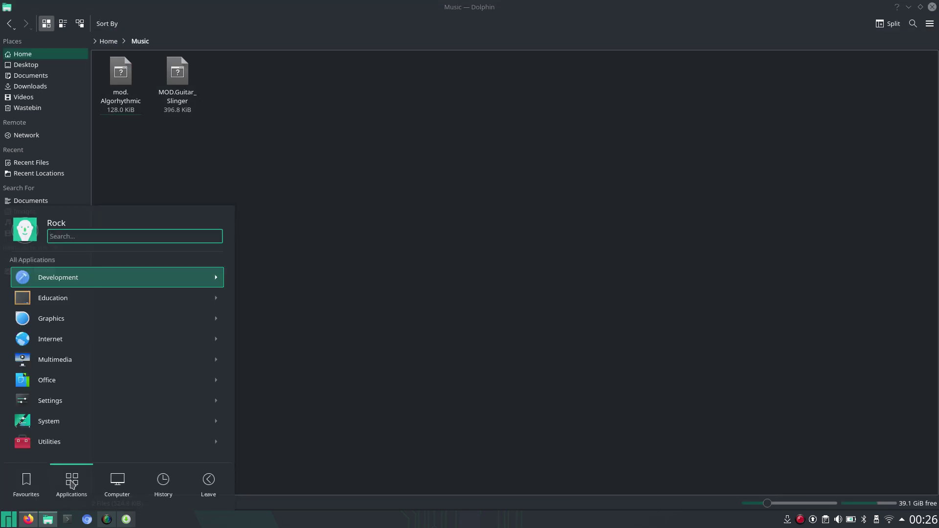
left_click(86, 318)
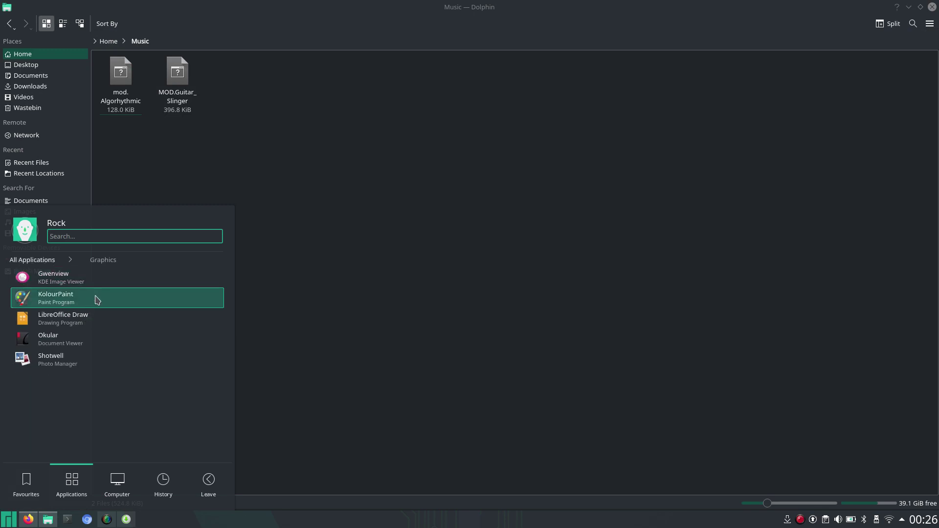
left_click(97, 300)
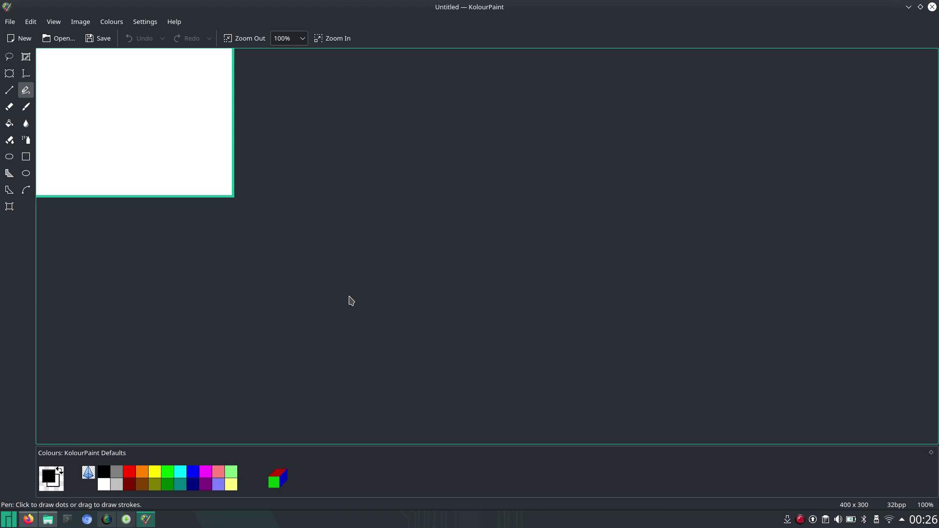
Open Manjaro.png in KolourPaint for editing.
left_click(65, 40)
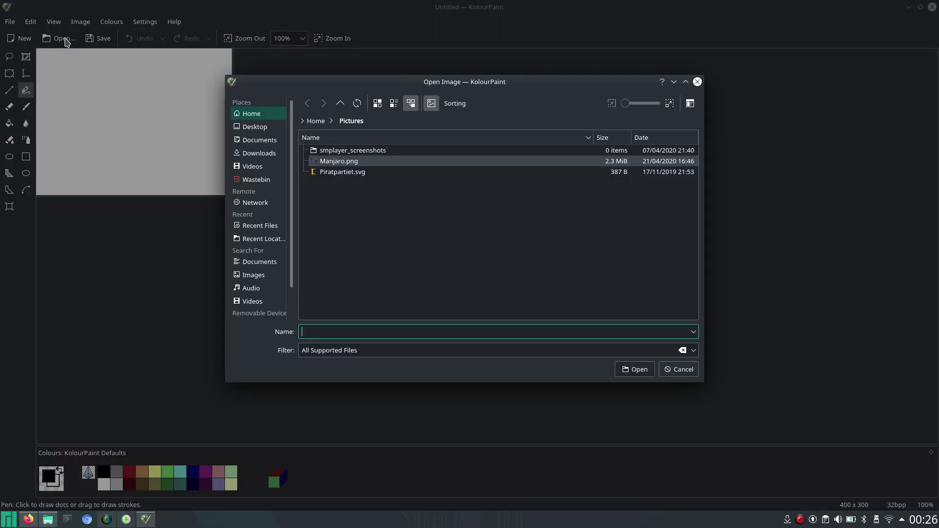
double_click(334, 162)
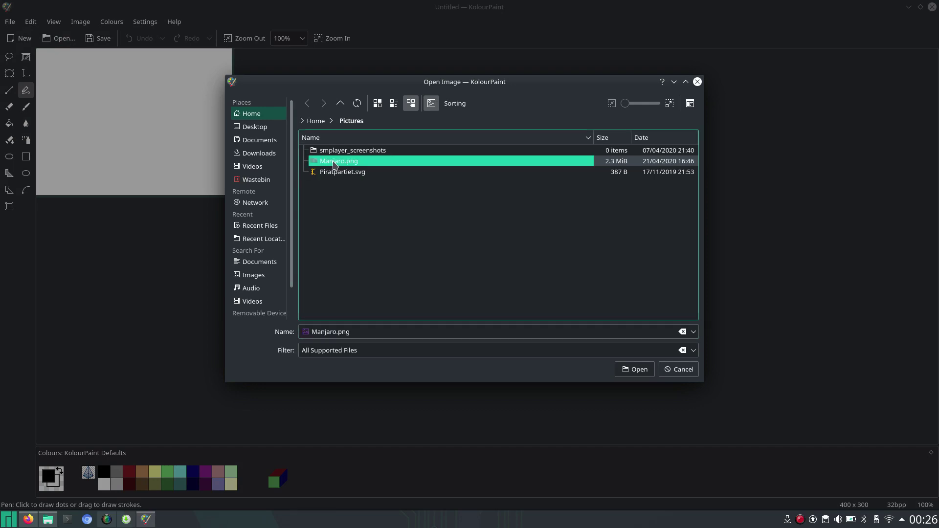
scroll(567, 224, "down", 3)
scroll(567, 224, "up", 3)
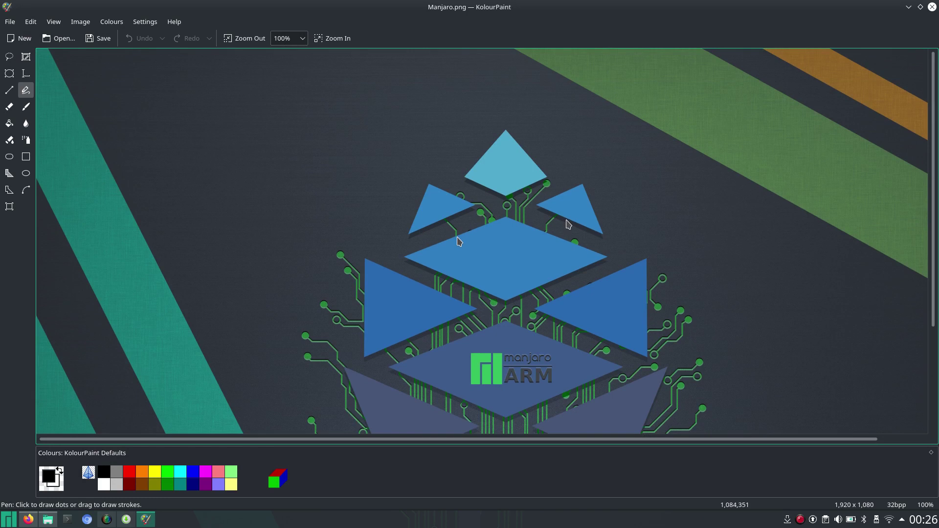
Add a text box reading 'Test' in the image's upper left, sized to fit.
left_click(26, 74)
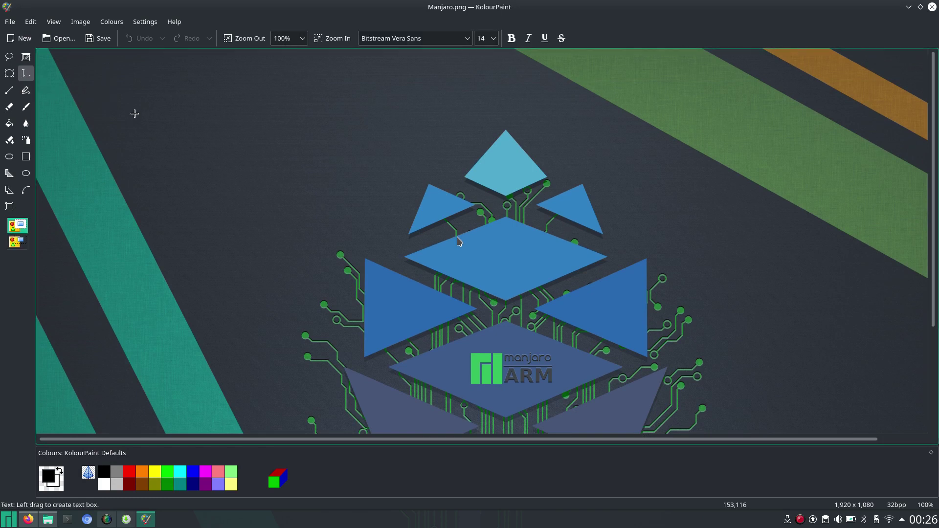
left_click_drag(195, 121, 364, 177)
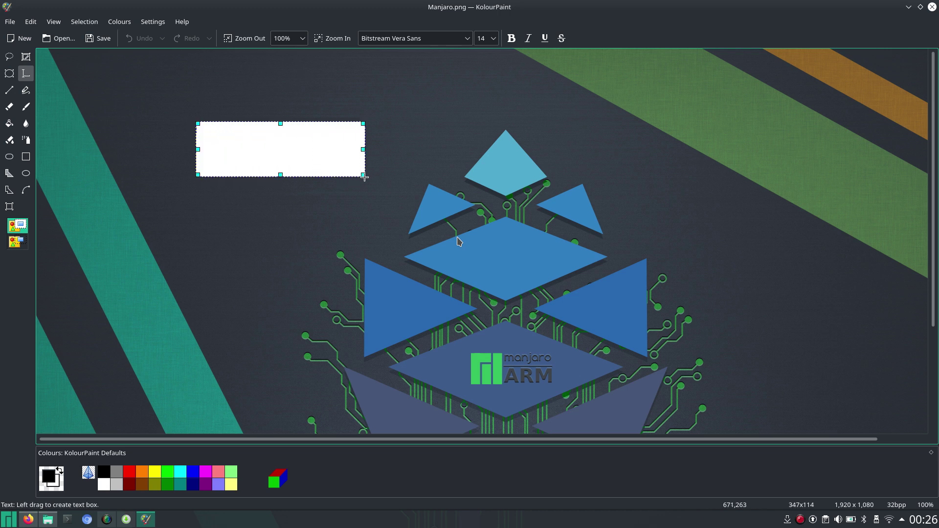
type("Test")
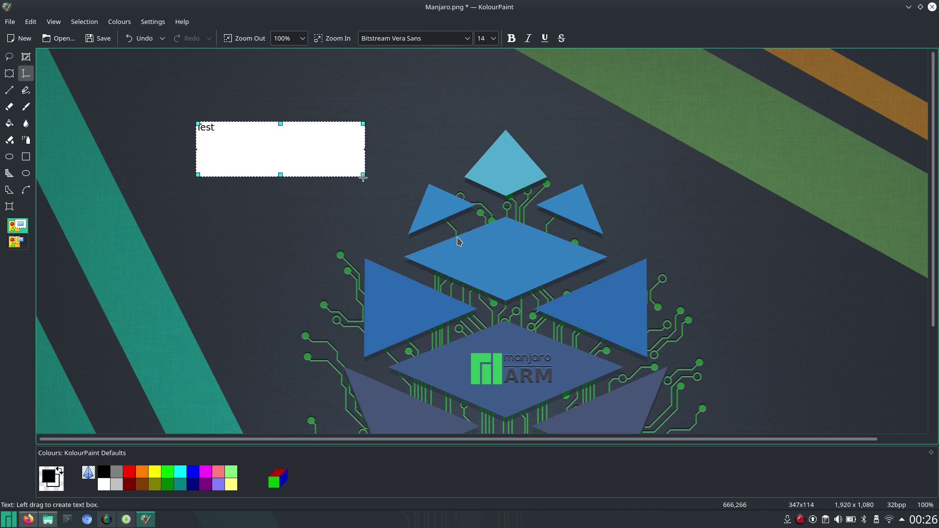
left_click_drag(363, 174, 222, 133)
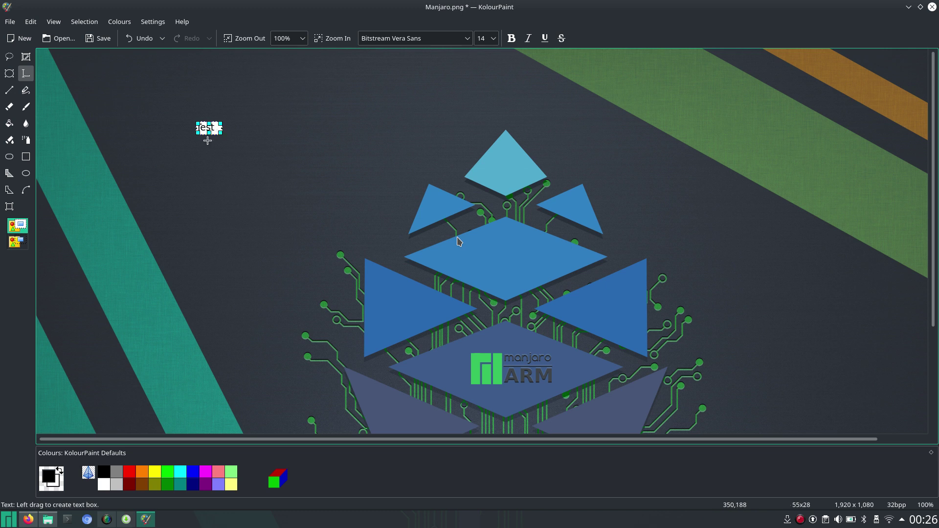
left_click(338, 206)
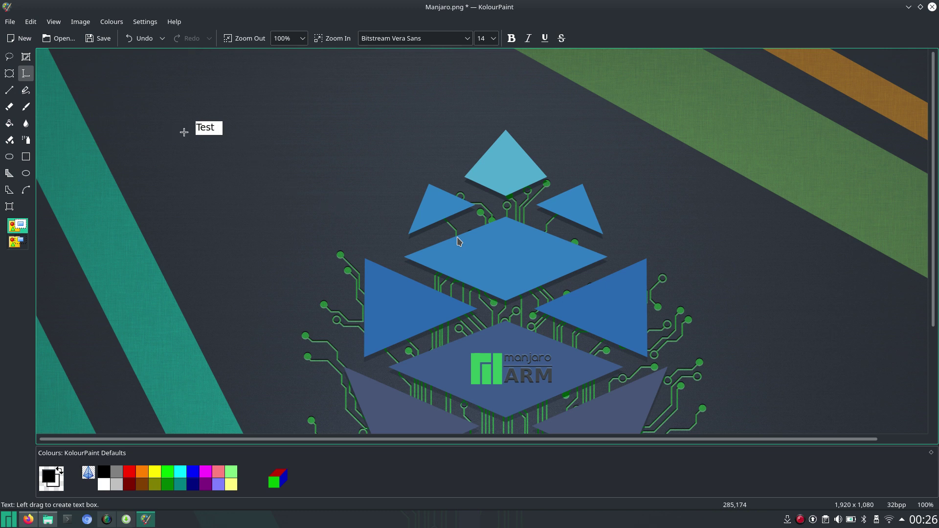
Undo a stray text box, enlarge the Test box, and move it above the pyramid.
left_click_drag(205, 123, 293, 134)
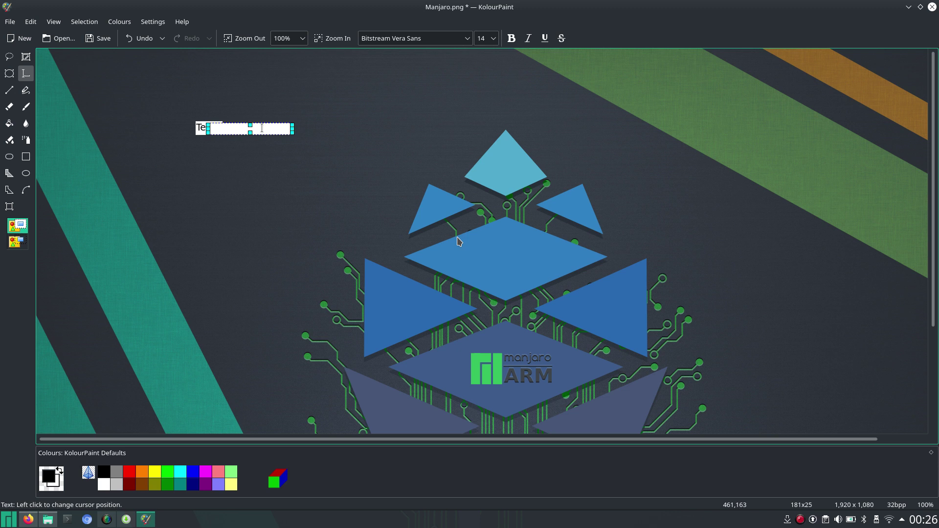
key("ctrl+z")
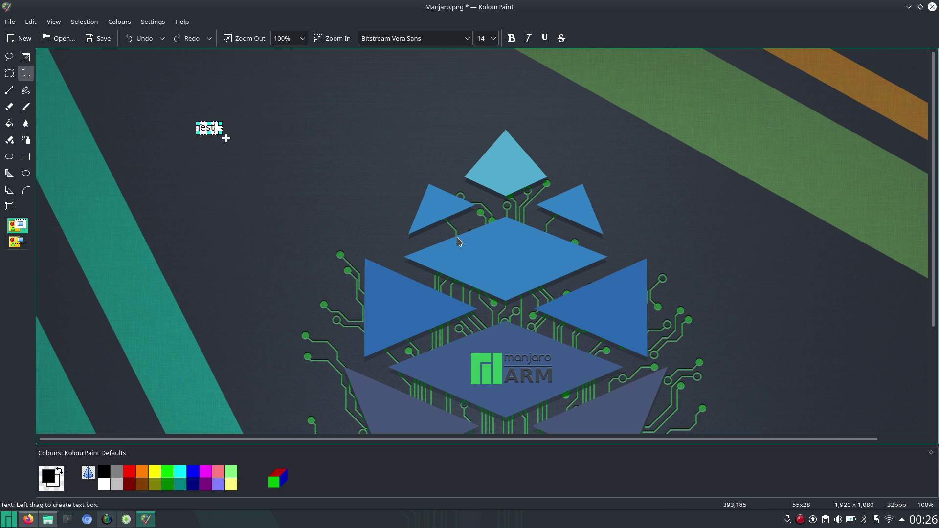
left_click_drag(222, 135, 240, 163)
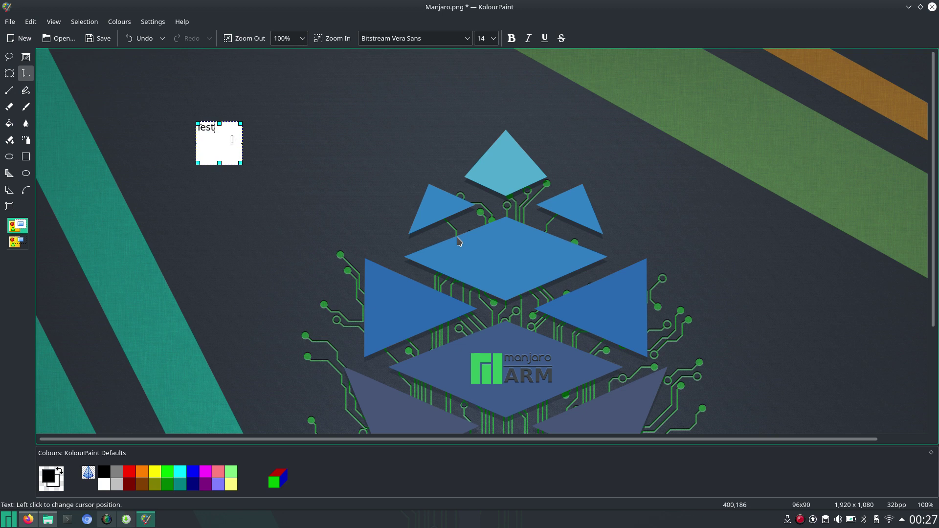
right_click(233, 141)
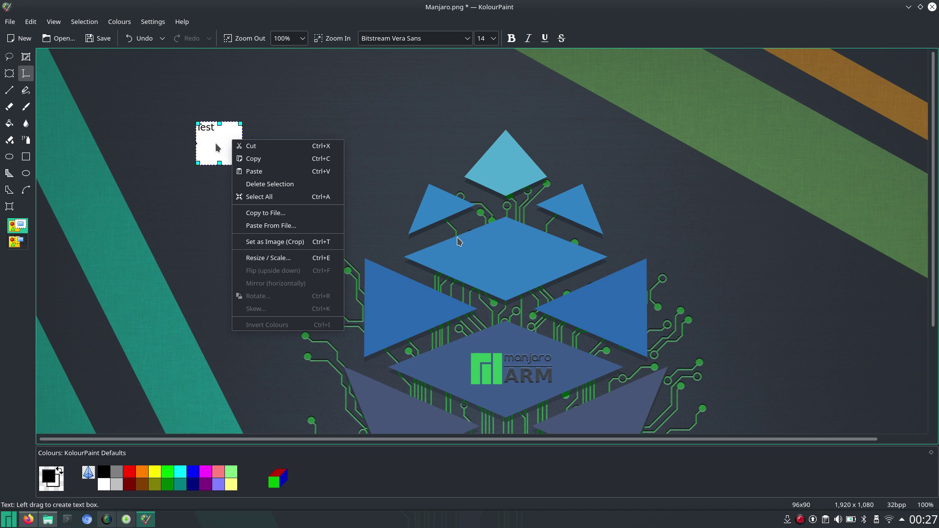
left_click(216, 142)
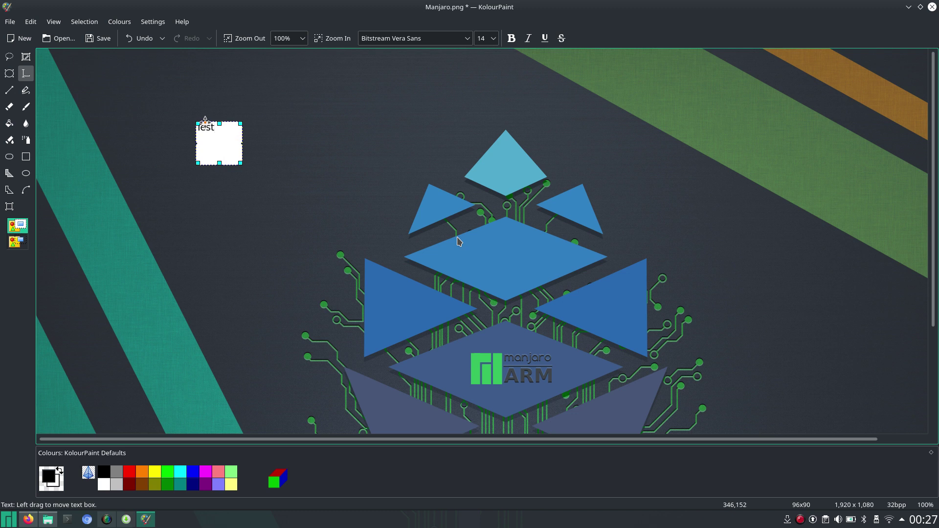
left_click_drag(205, 123, 407, 106)
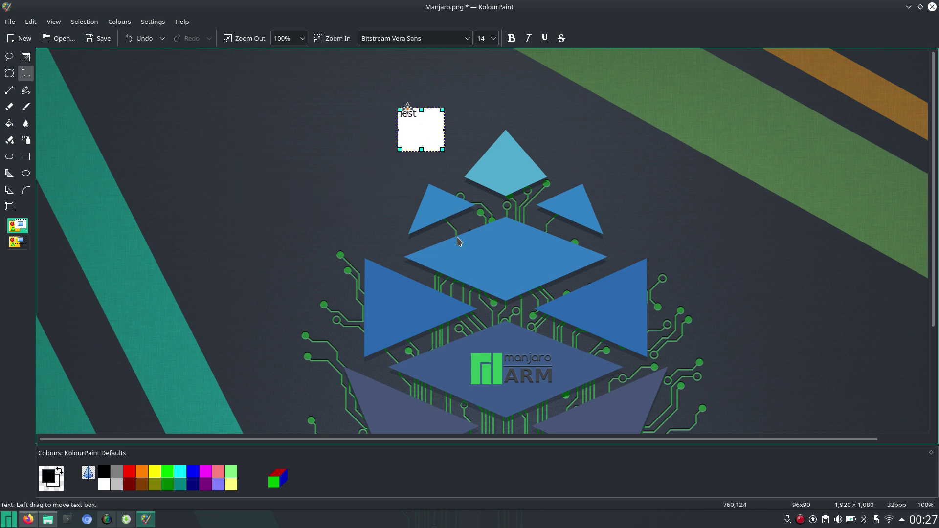
Draw a red pen arrow, shaft and barb, pointing at the pyramid's upper-left triangle.
left_click(30, 92)
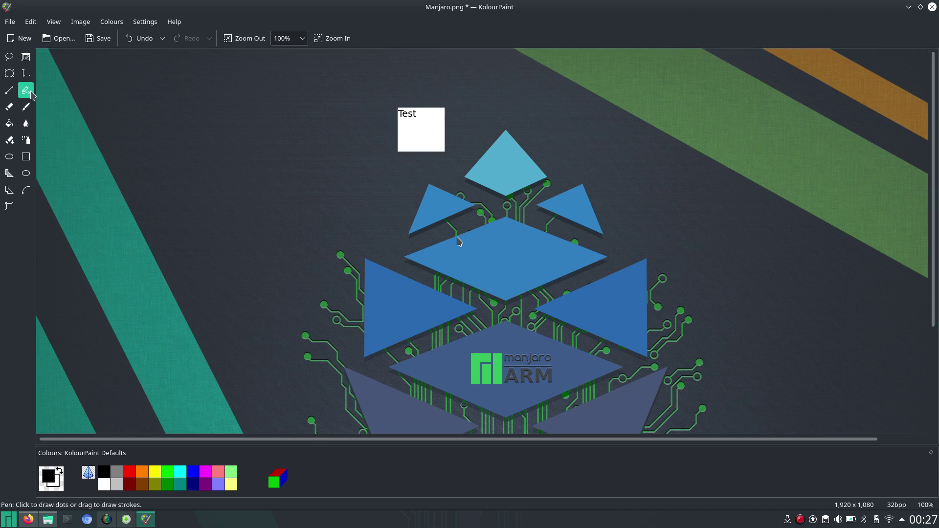
left_click(129, 473)
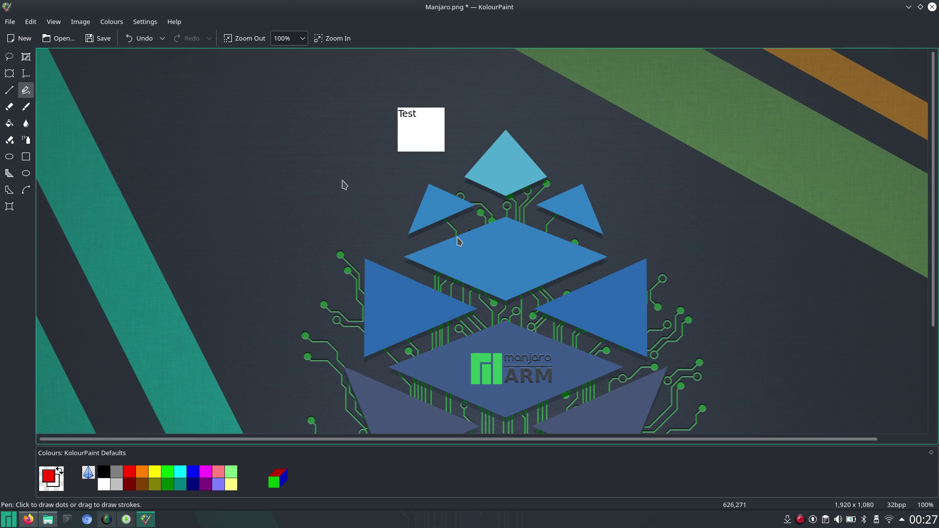
left_click_drag(343, 181, 400, 210)
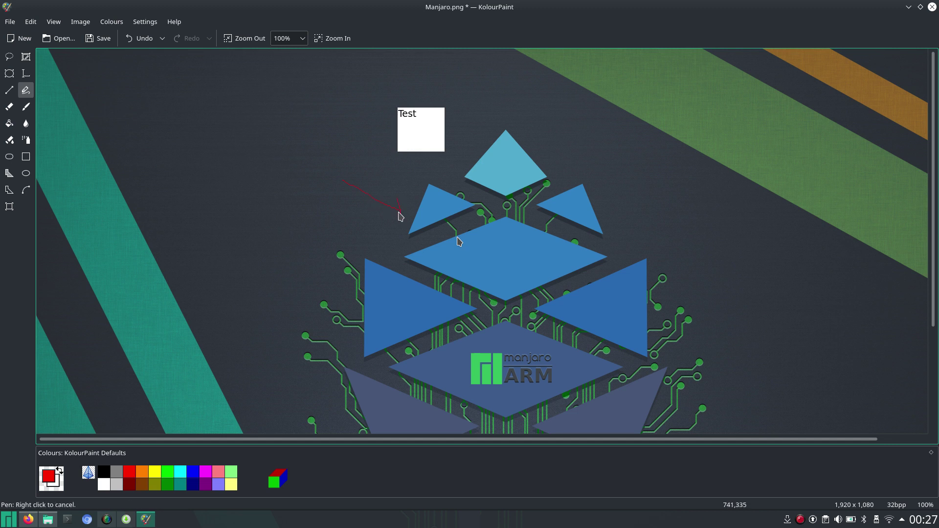
left_click_drag(390, 219, 399, 212)
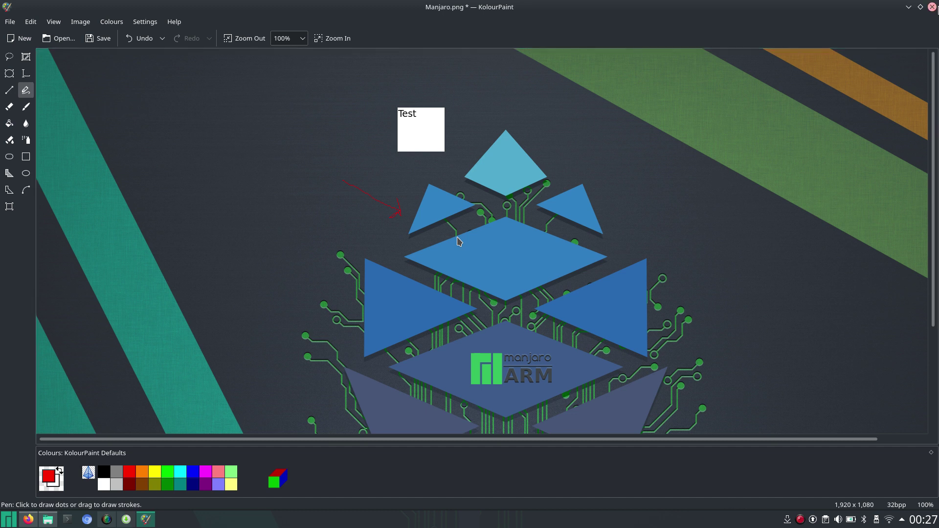
Close KolourPaint and discard the unsaved changes to Manjaro.png.
left_click(932, 7)
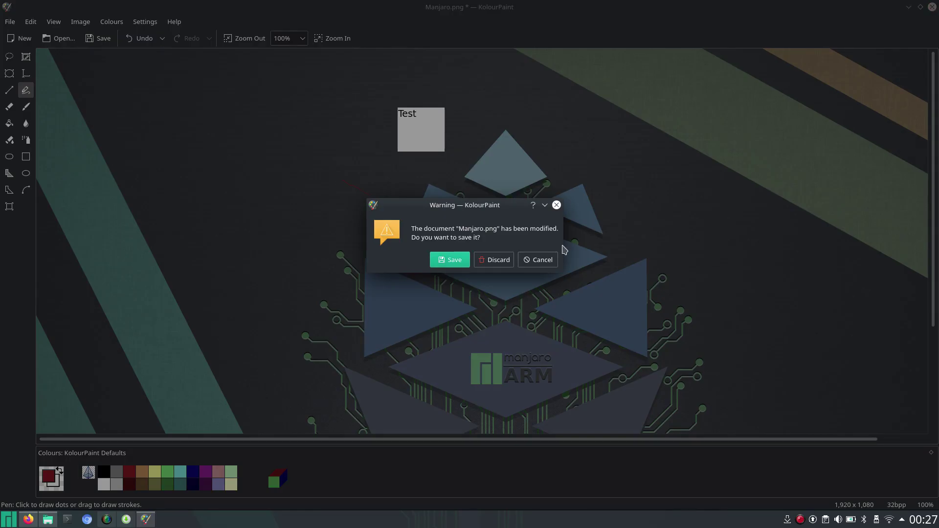
left_click(503, 261)
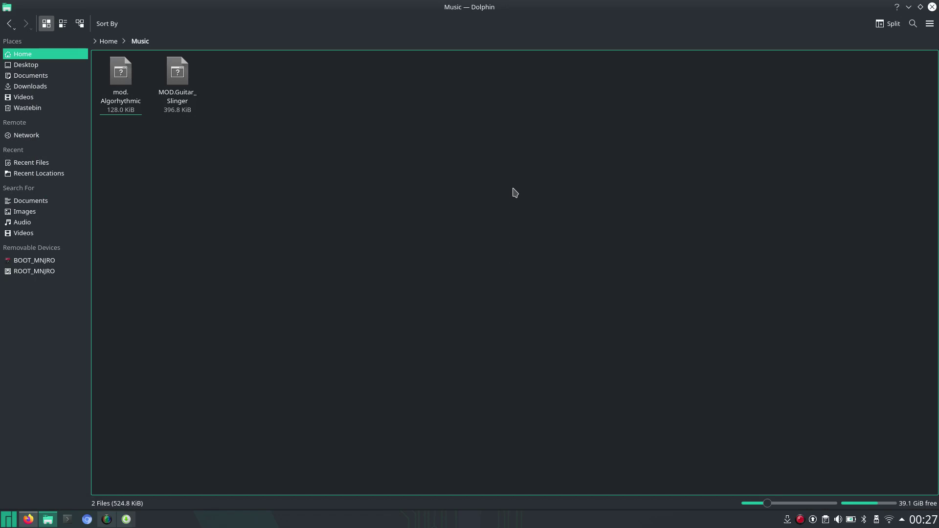